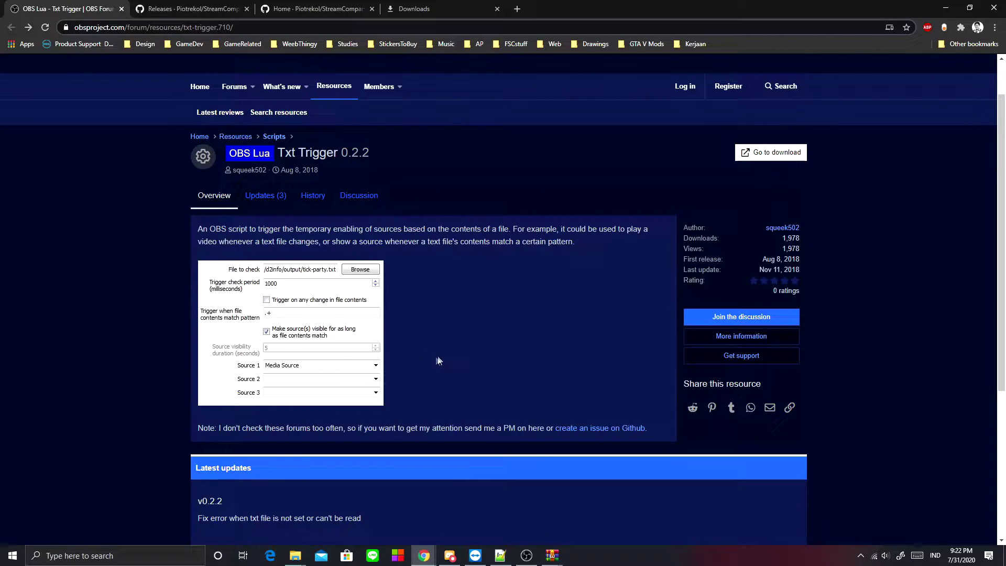
Download txt-trigger.zip from the obs-txt-trigger v0.2.2 release and bring its WinRAR archive window forward
left_click(775, 154)
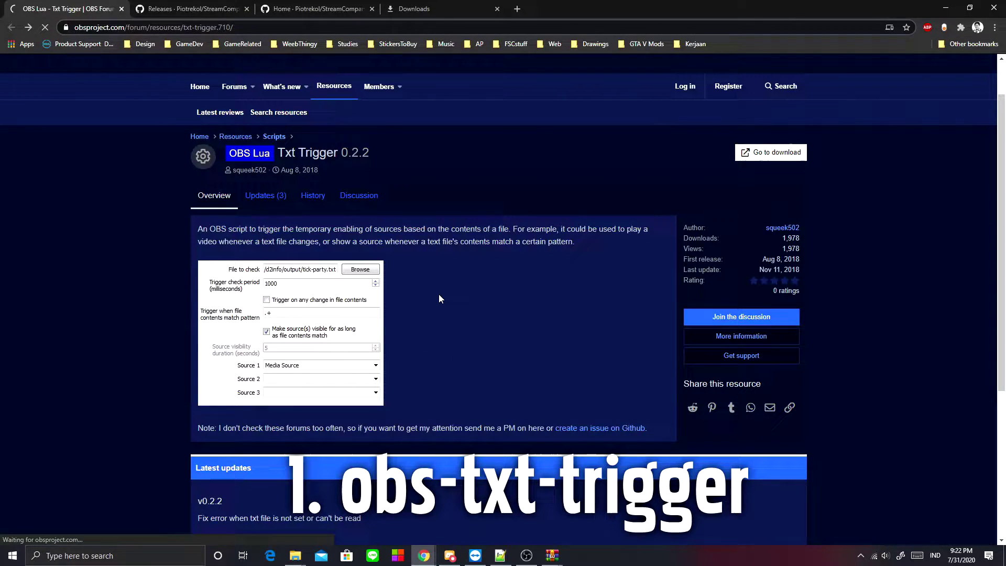
scroll(415, 289, "down", 2)
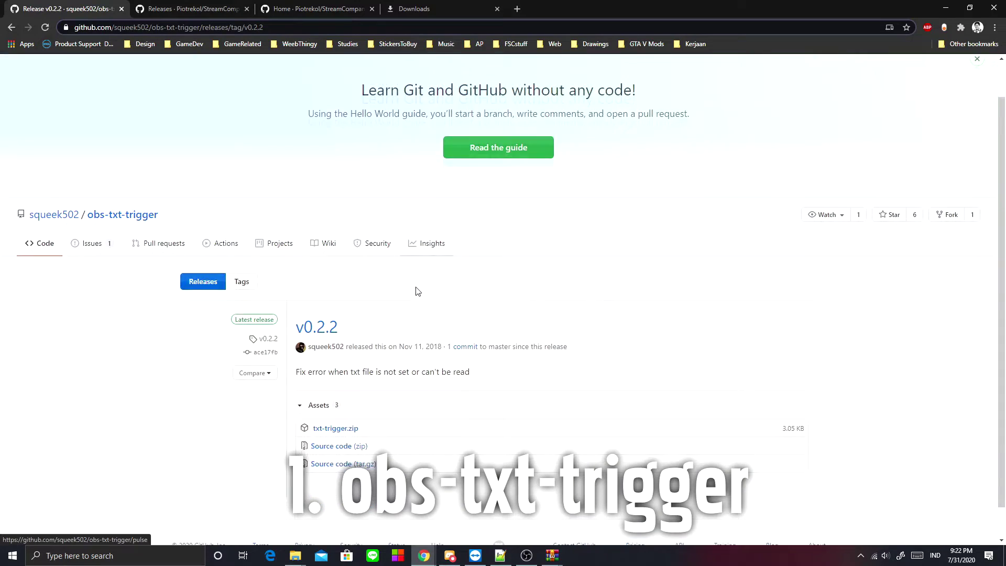
left_click(334, 398)
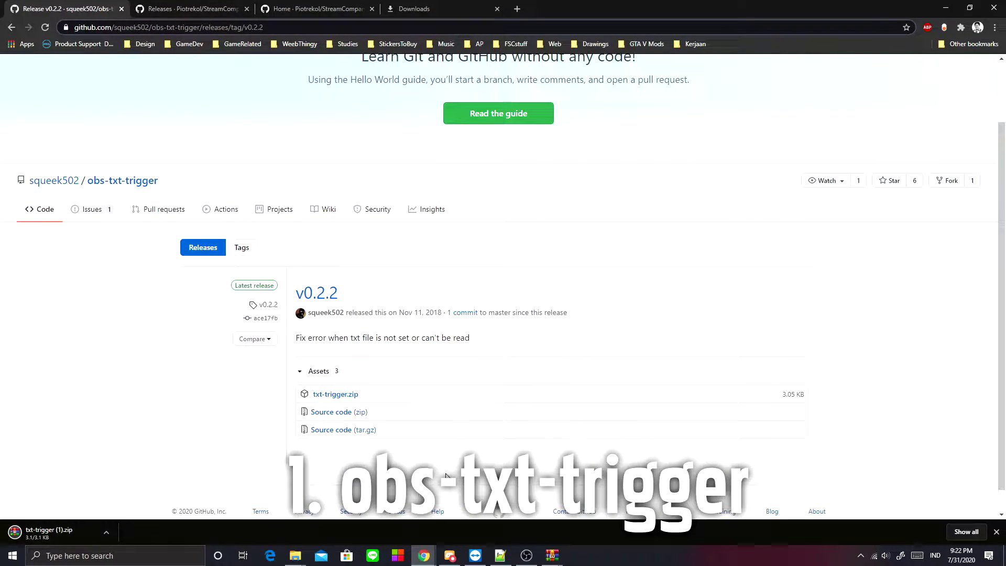
left_click(554, 557)
left_click(535, 526)
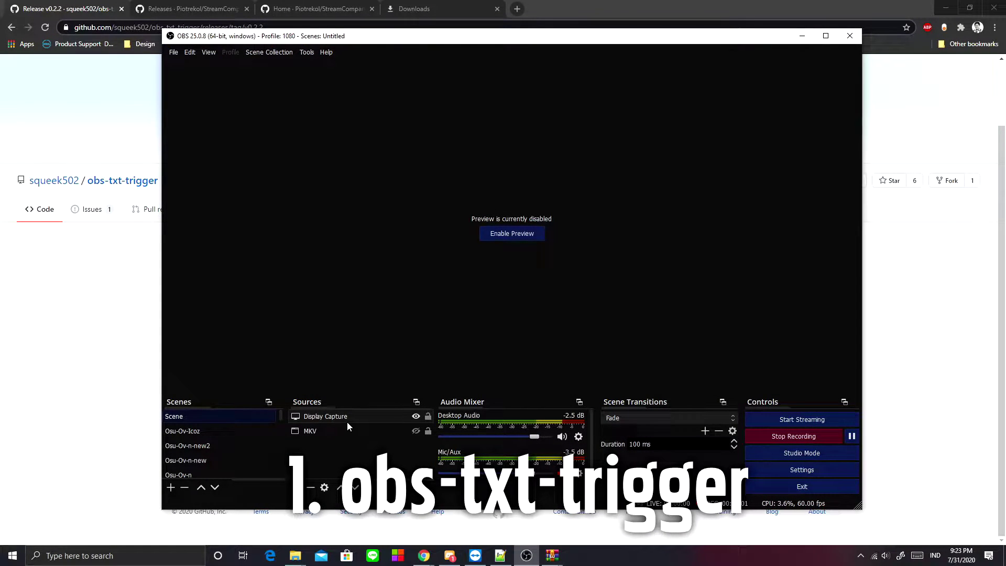
Add txt-trigger.lua from D:\Documents\OsuPlugins\obs-txt-trigger to OBS's loaded scripts
left_click(306, 52)
left_click(315, 130)
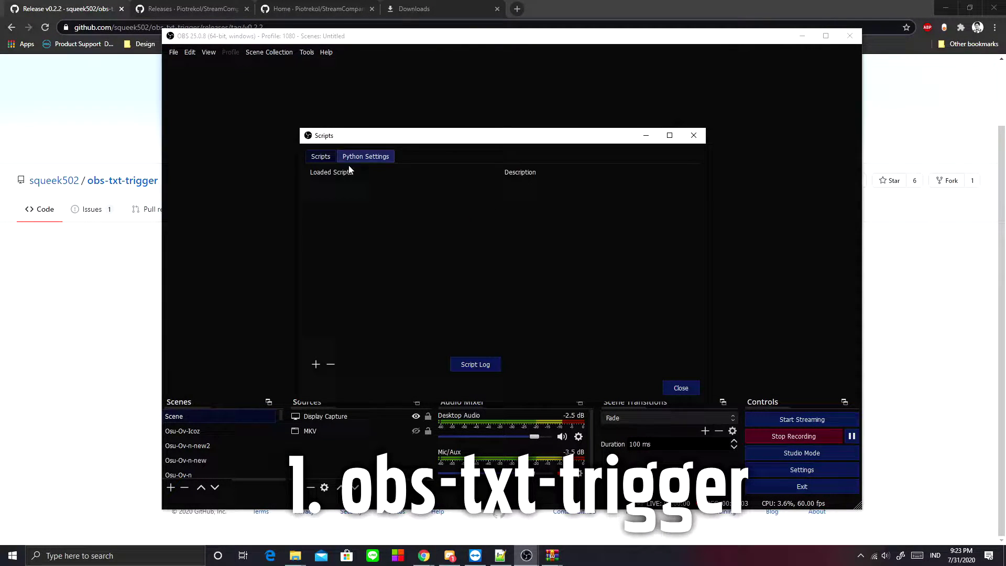
left_click(316, 364)
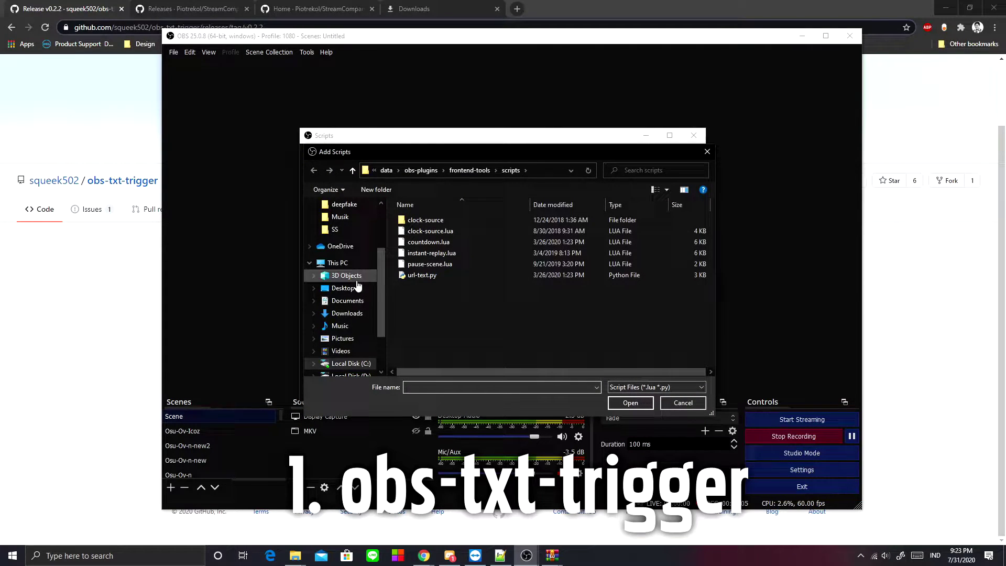
scroll(358, 286, "down", 1)
left_click(351, 338)
double_click(441, 232)
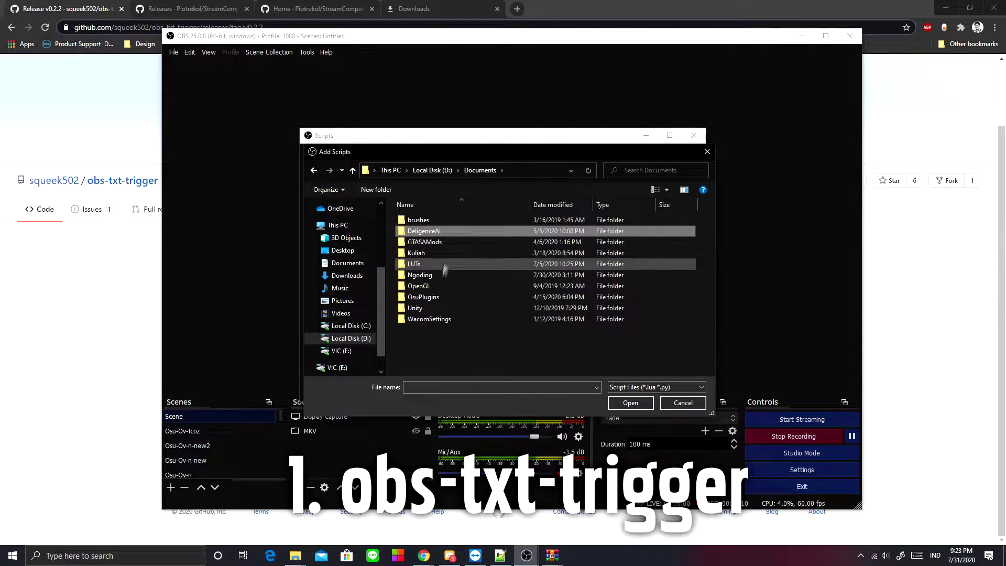
double_click(424, 297)
double_click(461, 225)
double_click(461, 221)
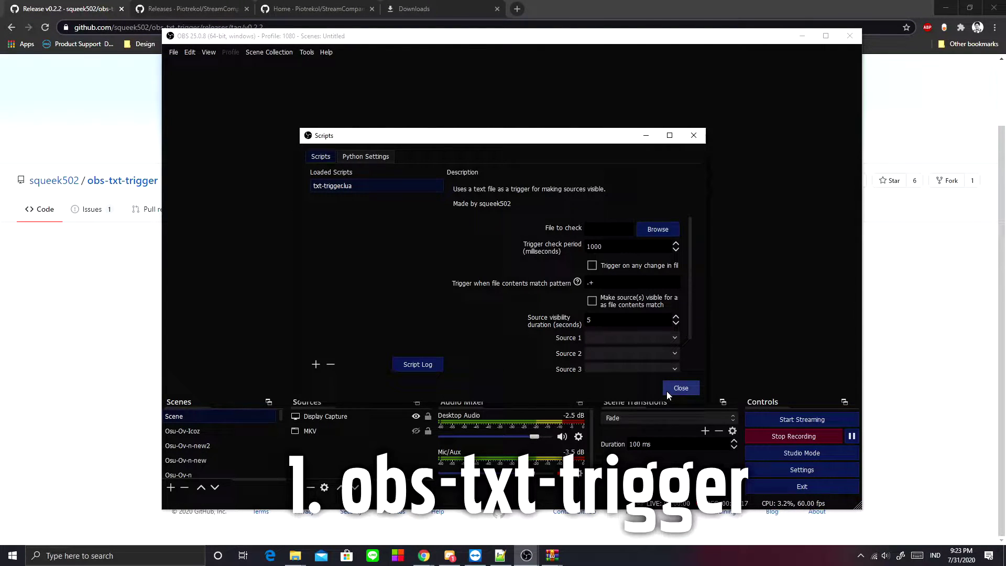
Download OBSplugin.zip from the StreamCompanion v200715.08 release and show the full downloads list
left_click(330, 364)
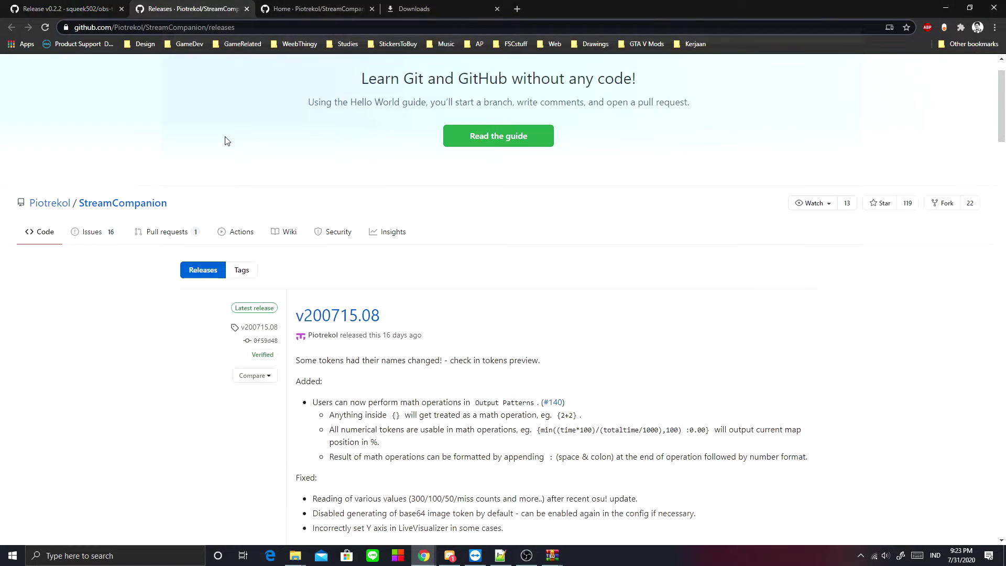
scroll(335, 325, "down", 5)
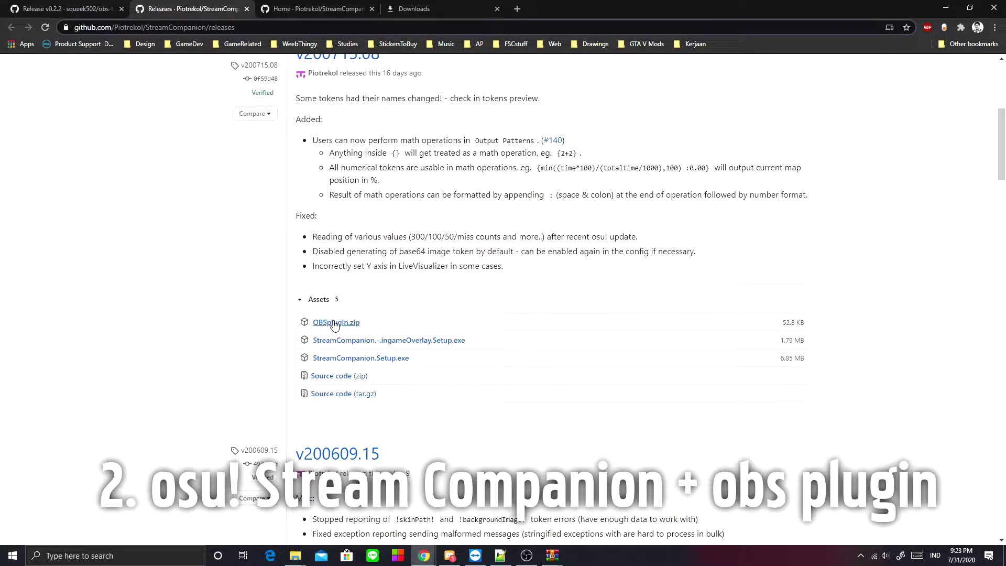
left_click(336, 323)
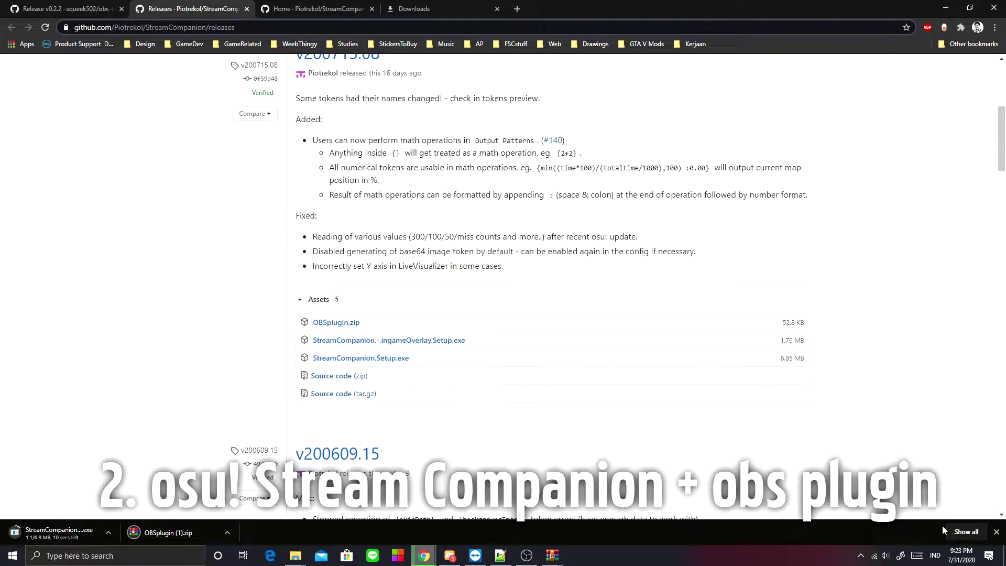
left_click(967, 532)
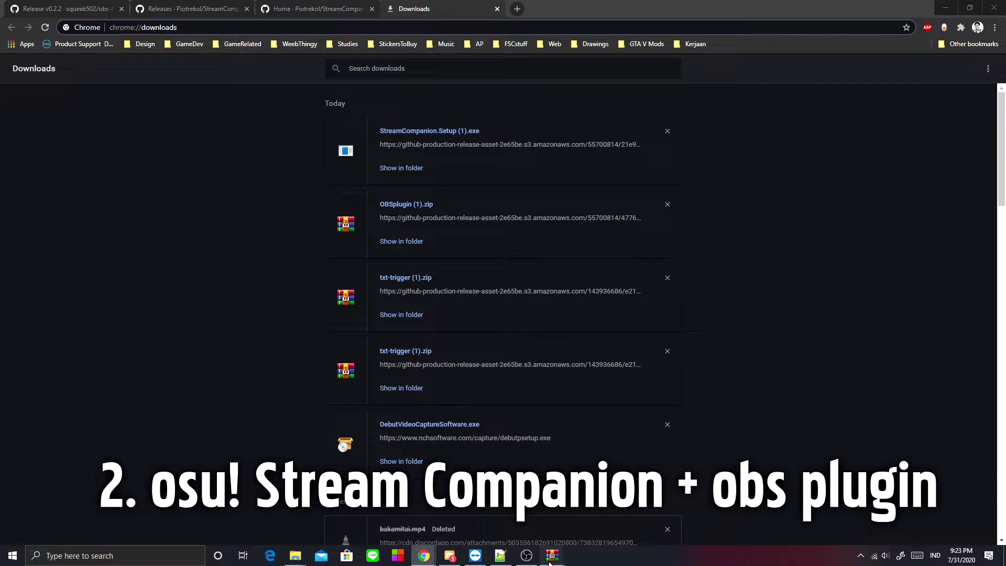
Drag obs-plugins and data from OBSplugin.zip into C:\Program Files\obs-studio, replacing existing files
mouse_move(550, 561)
left_click(599, 535)
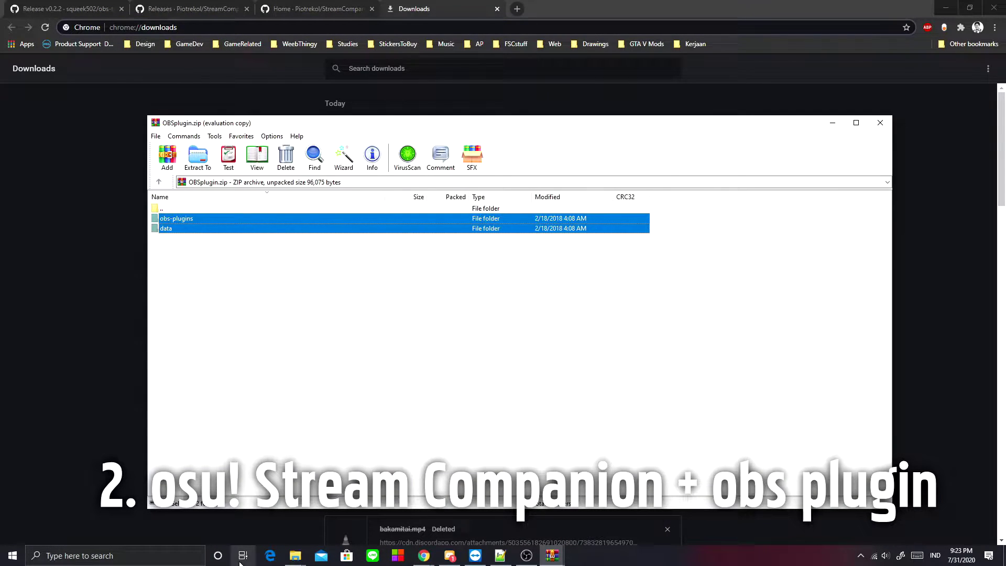
mouse_move(295, 556)
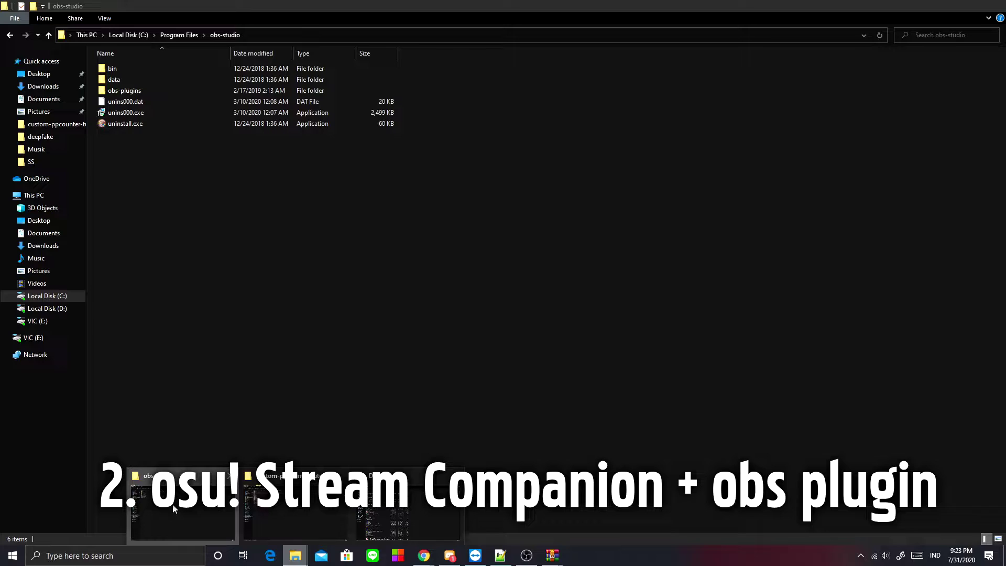
left_click(174, 508)
mouse_move(552, 556)
left_click(599, 536)
left_click_drag(176, 218, 131, 218)
left_click(214, 216)
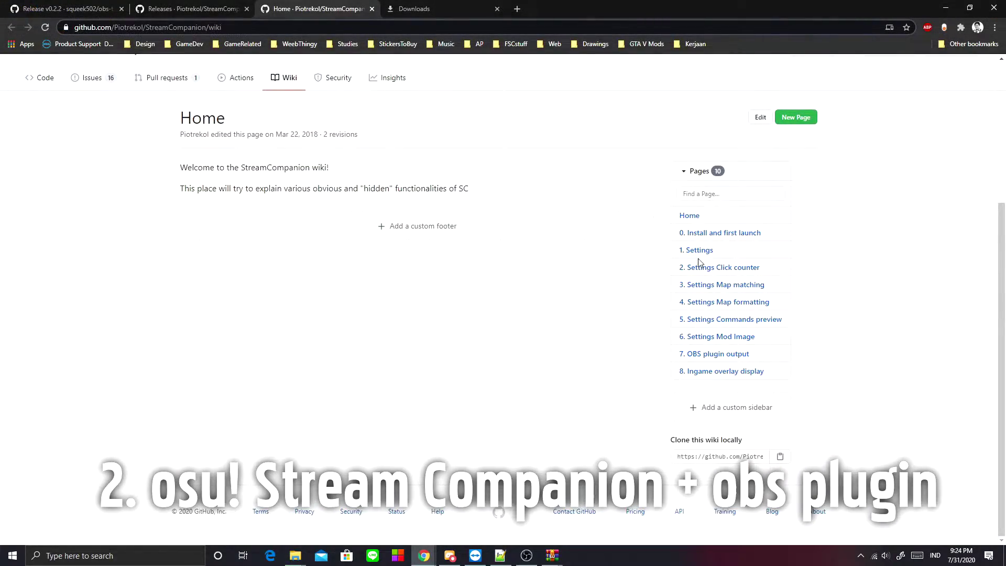
Open the '0. Install and first launch' and '1. Settings' wiki pages as background tabs
middle_click(720, 233)
middle_click(699, 250)
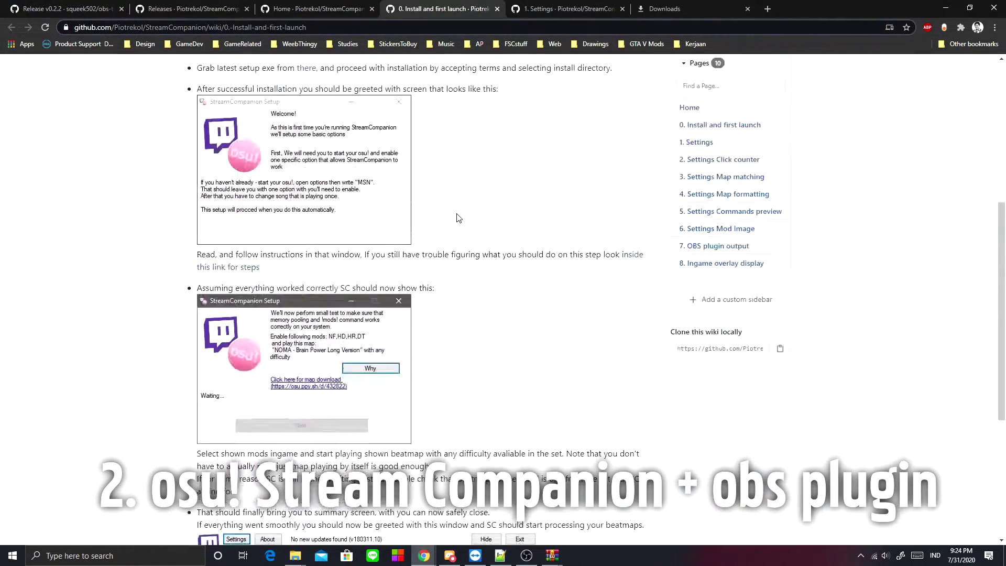
scroll(457, 218, "down", 7)
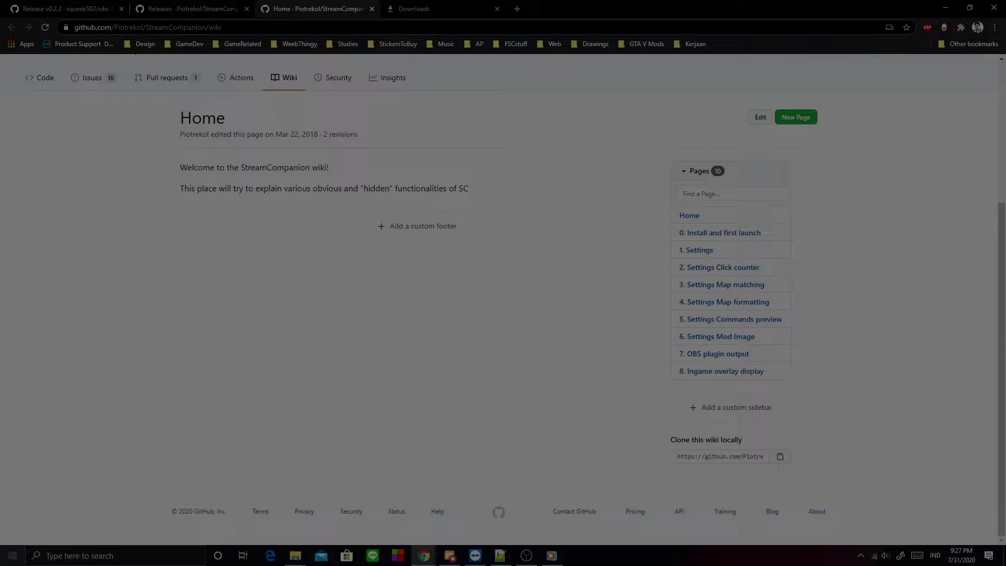
Launch osu! and browse StreamCompanion's Tokens Preview of live tokens like PpIfMapEndsNow and MapDiff
key("super")
left_click(370, 212)
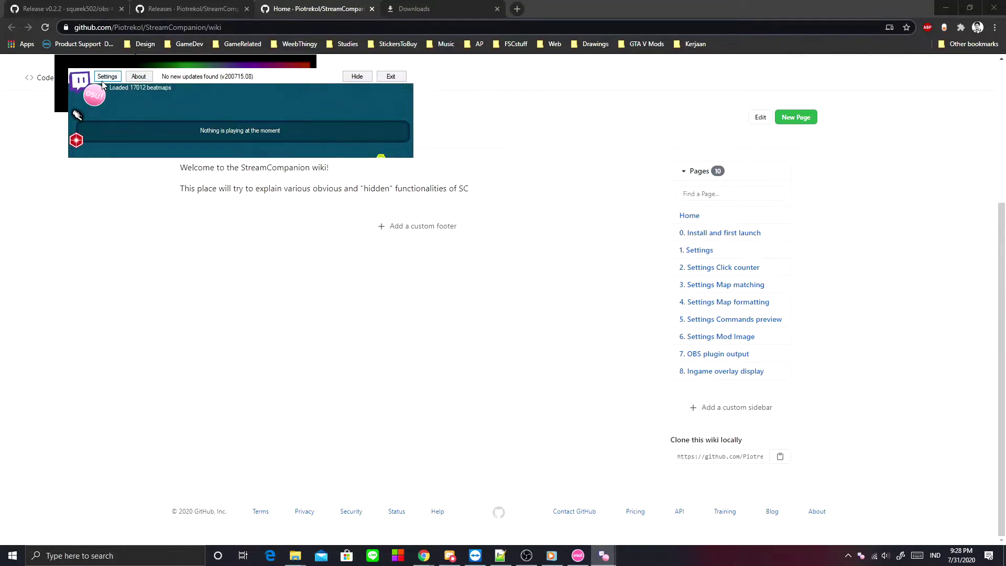
left_click(105, 78)
left_click(260, 103)
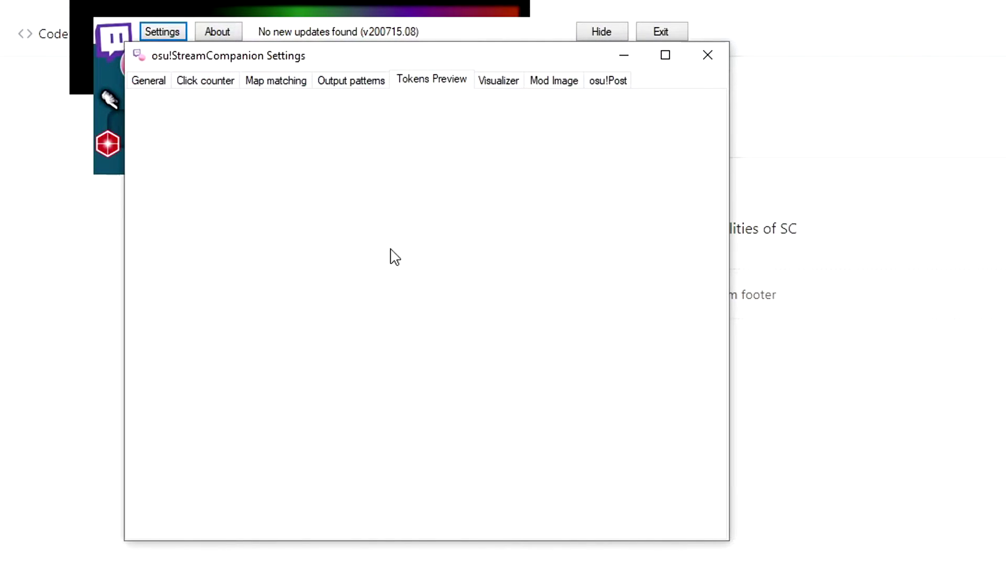
scroll(321, 199, "down", 12)
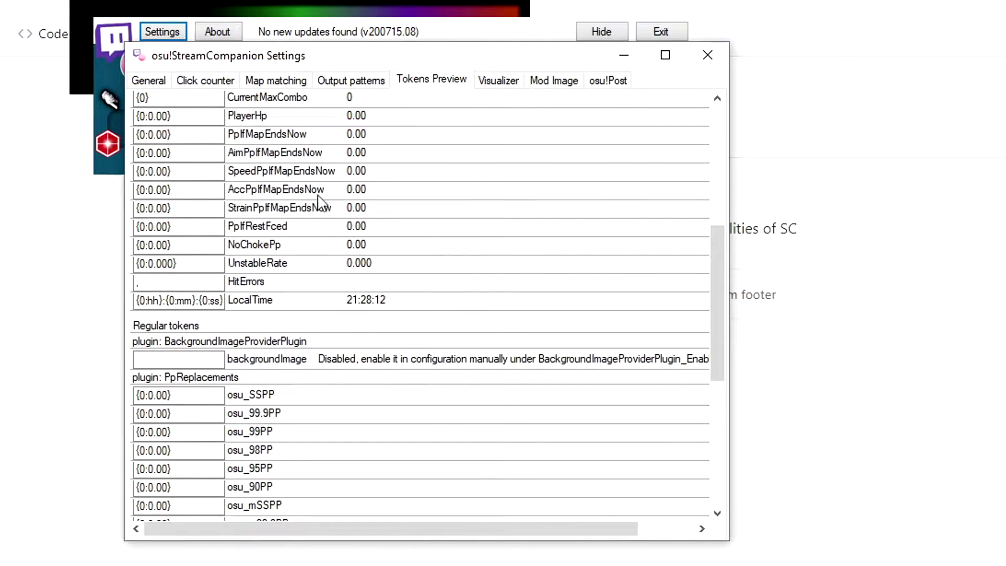
scroll(344, 285, "up", 12)
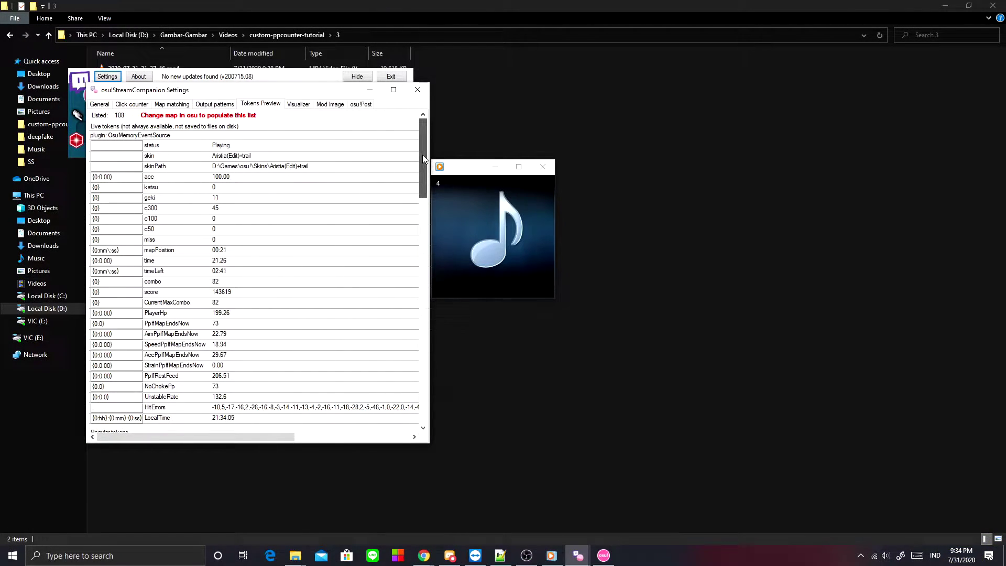
left_click_drag(422, 156, 423, 227)
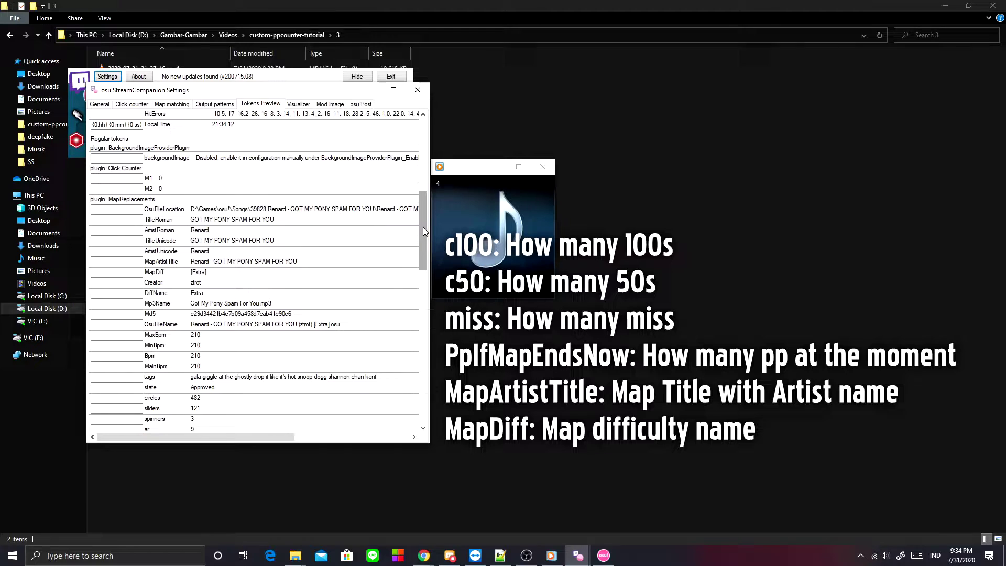
left_click_drag(423, 228, 432, 137)
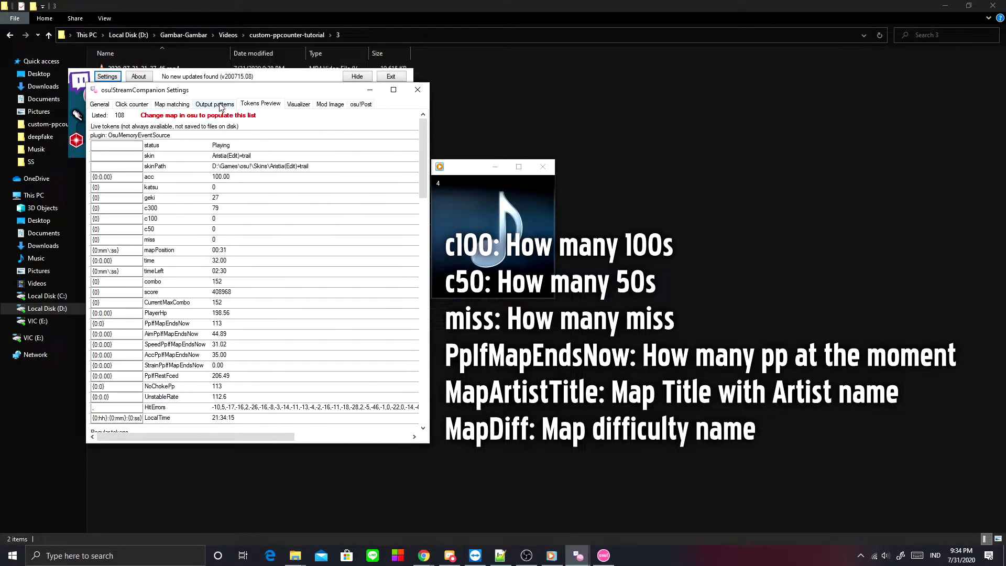
Add a new output pattern and name it map_title_full
left_click(220, 105)
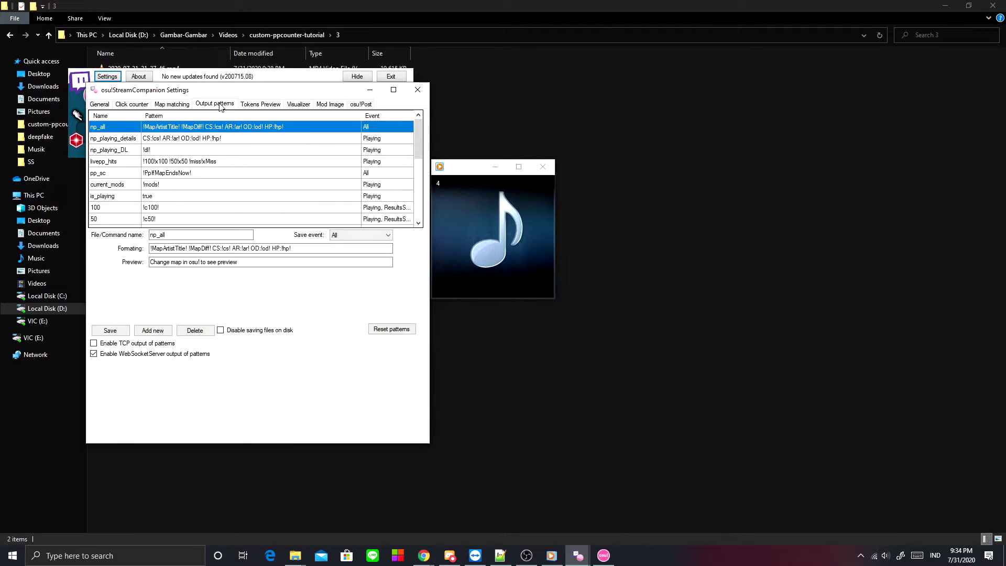
left_click(154, 330)
left_click(178, 219)
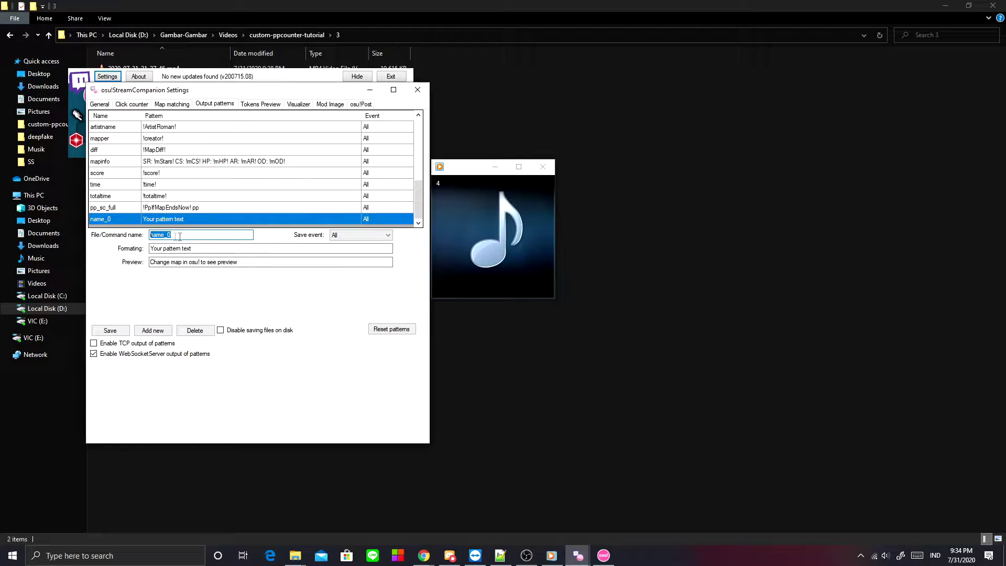
key("super+v")
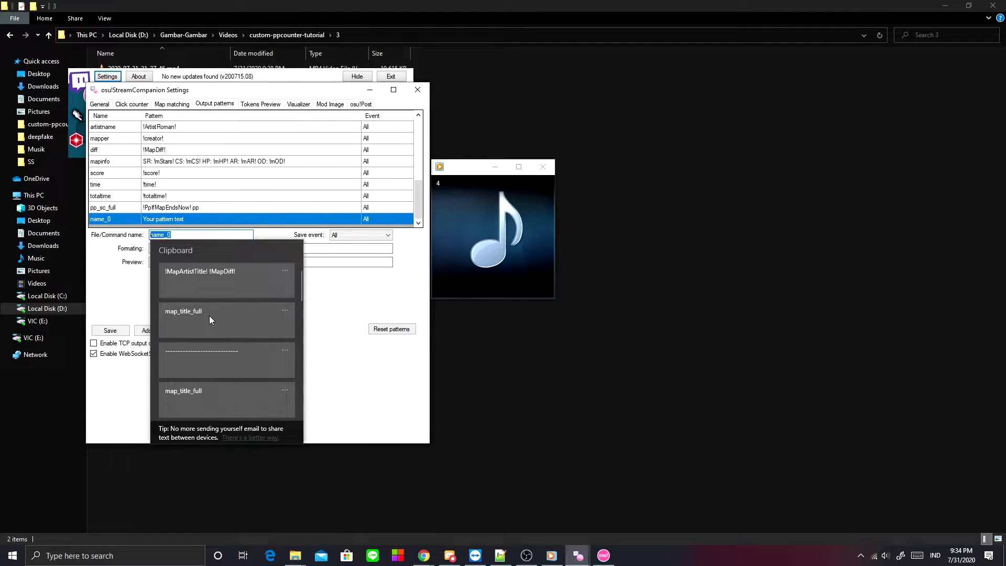
left_click(209, 315)
Set the pattern's formatting to !MapArtistTitle! !MapDiff! and save it
left_click_drag(213, 250, 162, 247)
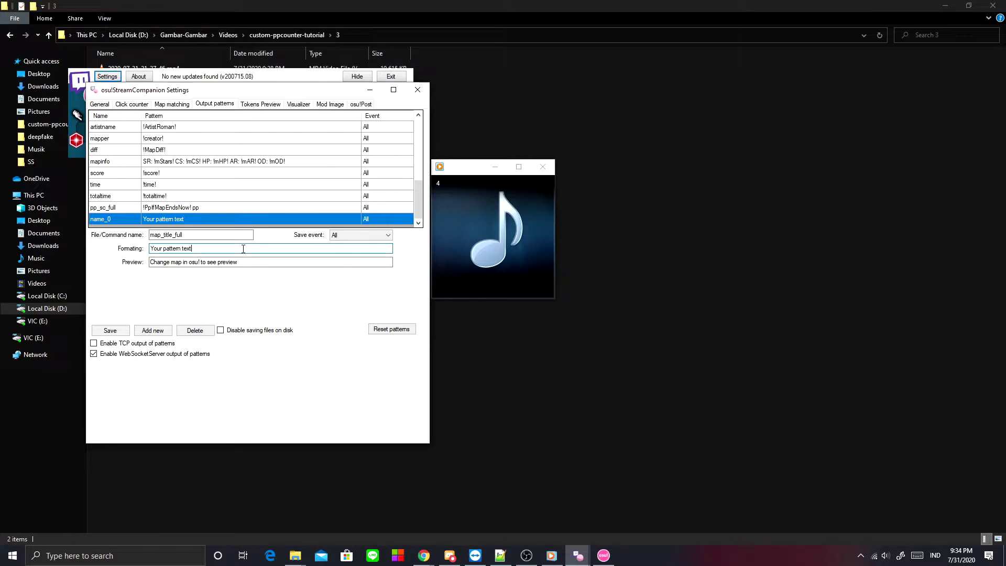
left_click(338, 236)
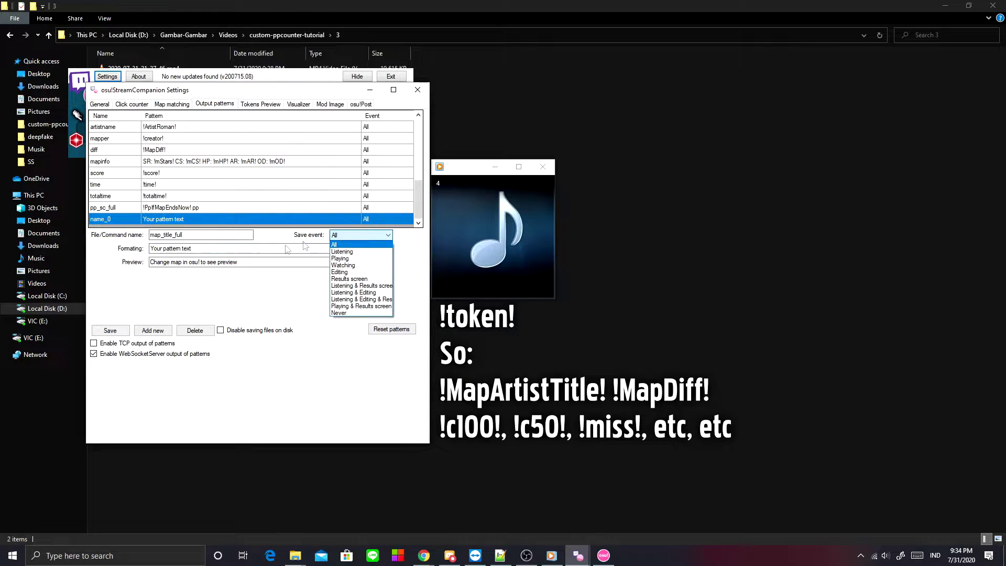
left_click(245, 250)
left_click(245, 250)
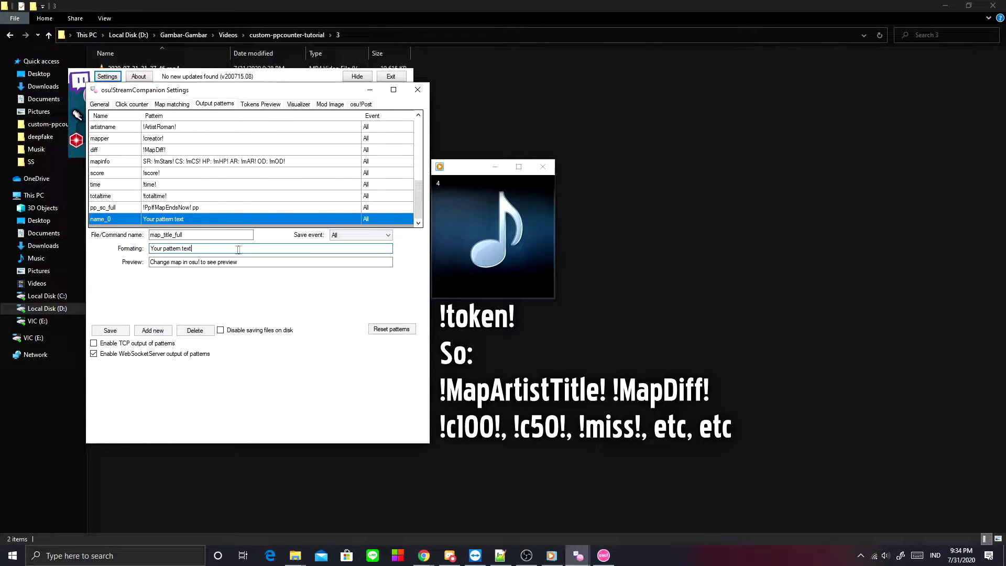
key("super+v")
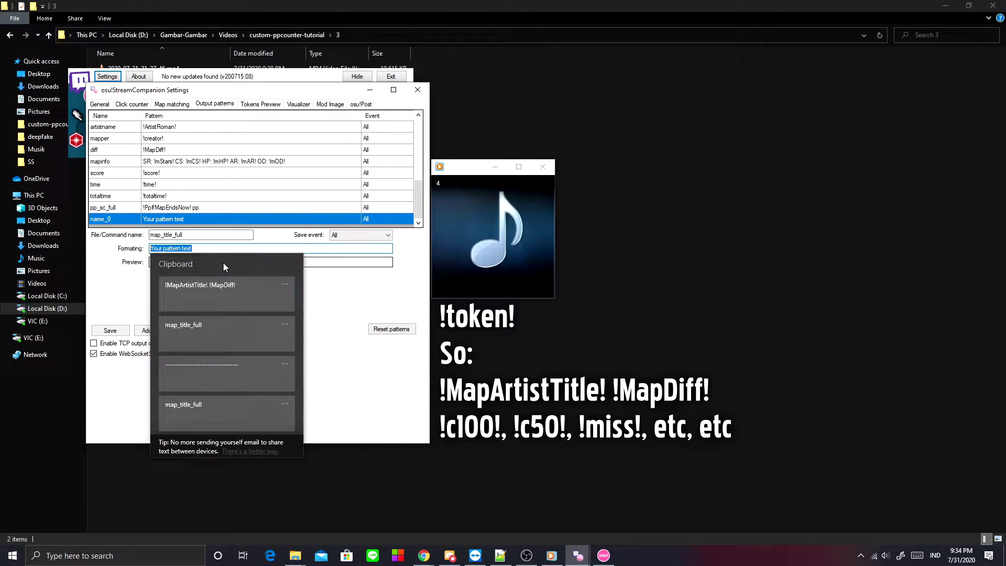
left_click(228, 288)
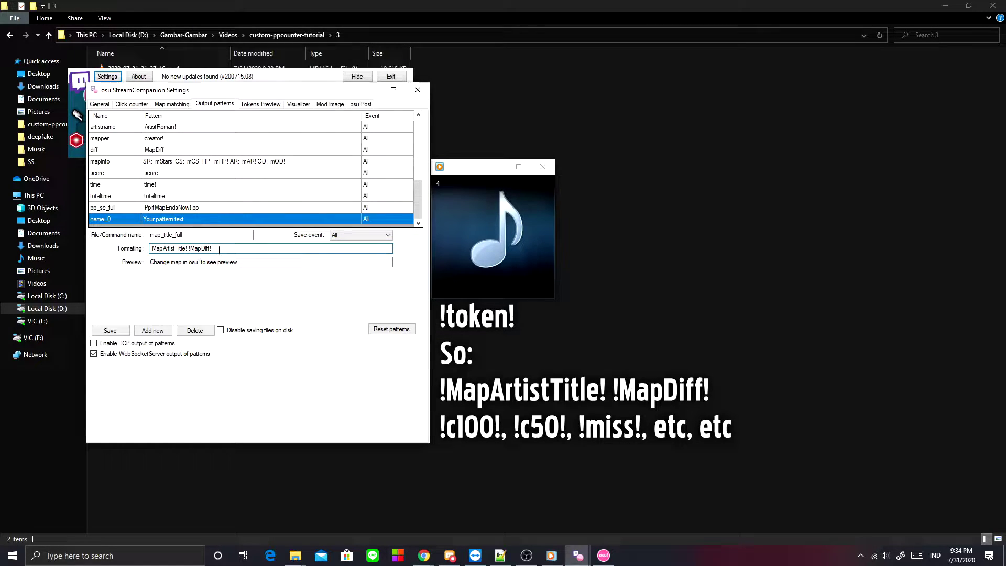
left_click(110, 331)
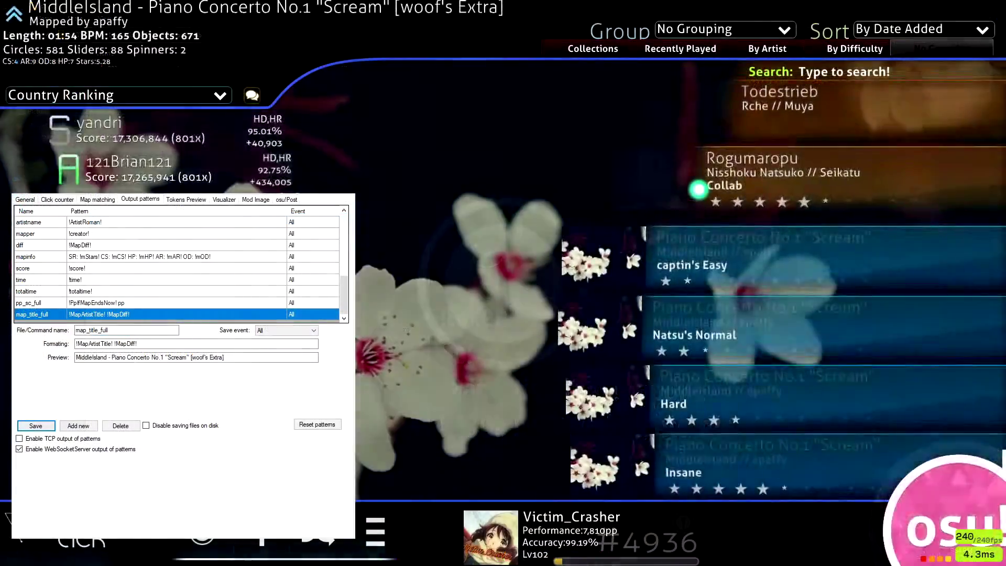
key("Left")
key("Left")
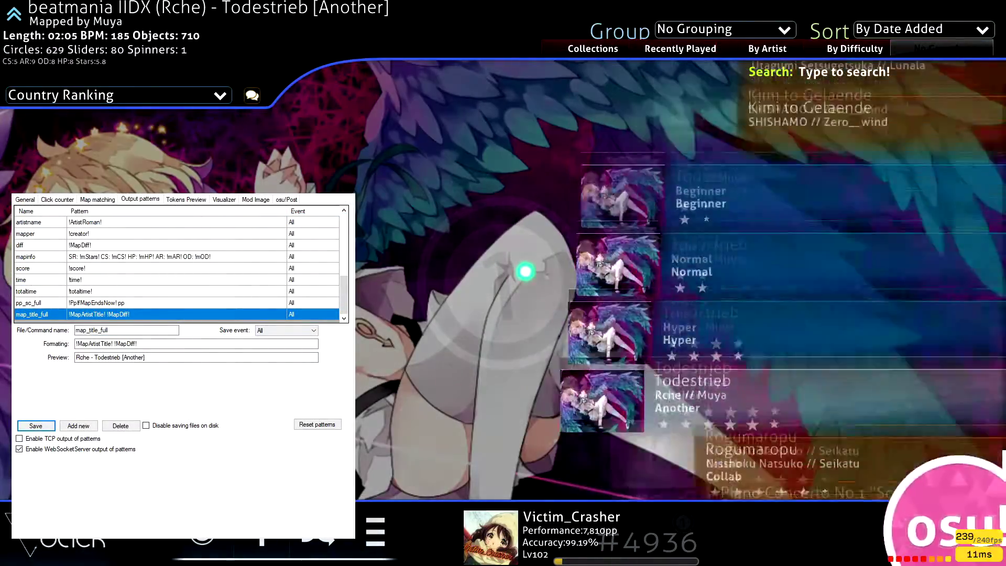
key("Left")
key("Left")
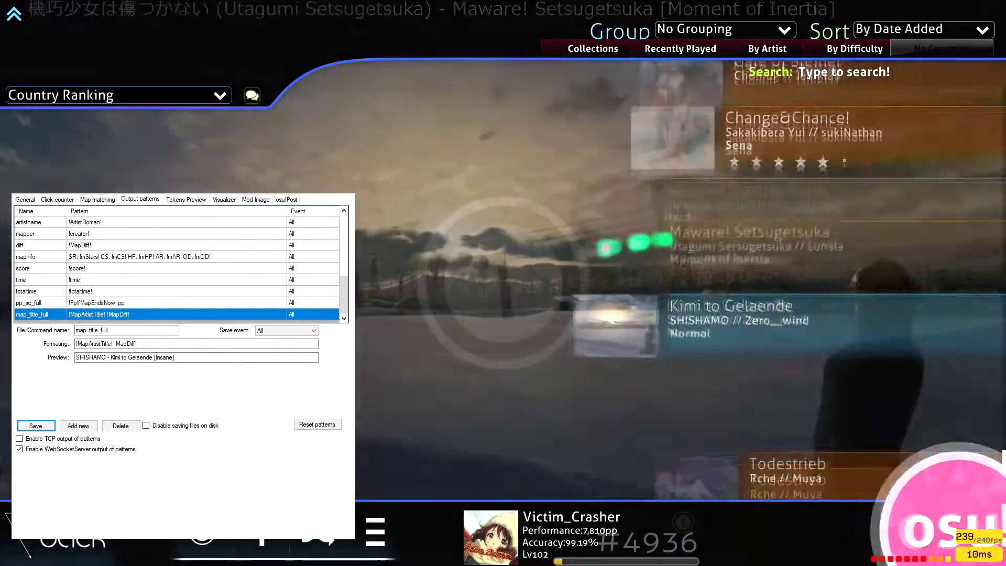
key("Left")
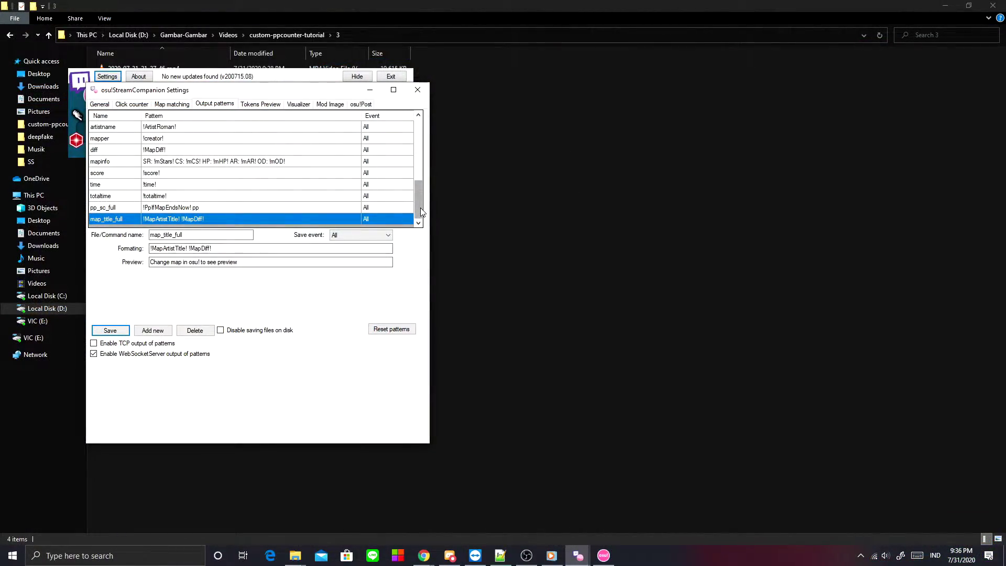
scroll(419, 173, "up", 4)
scroll(314, 167, "down", 1)
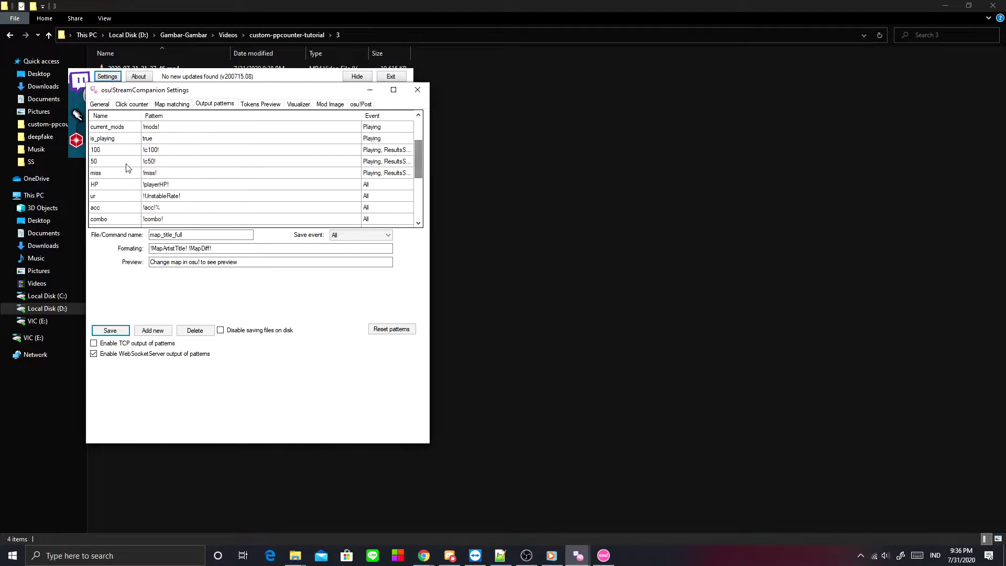
left_click(121, 162)
left_click(124, 174)
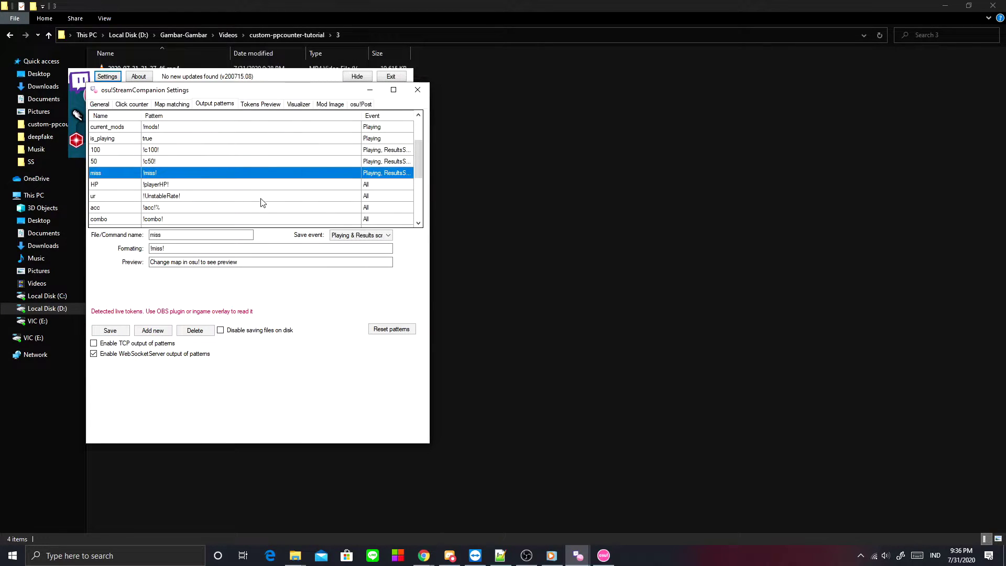
scroll(419, 175, "up", 2)
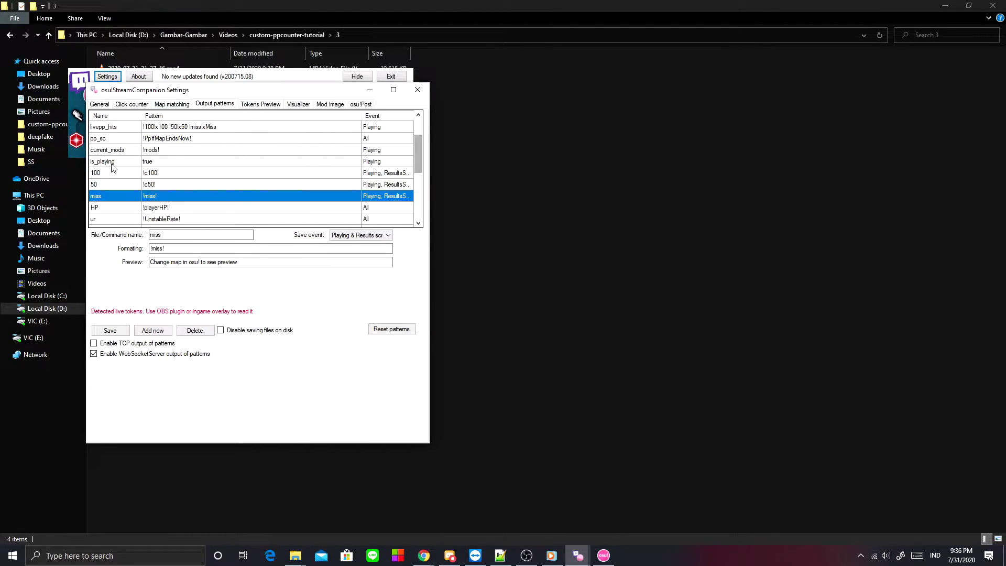
left_click(134, 142)
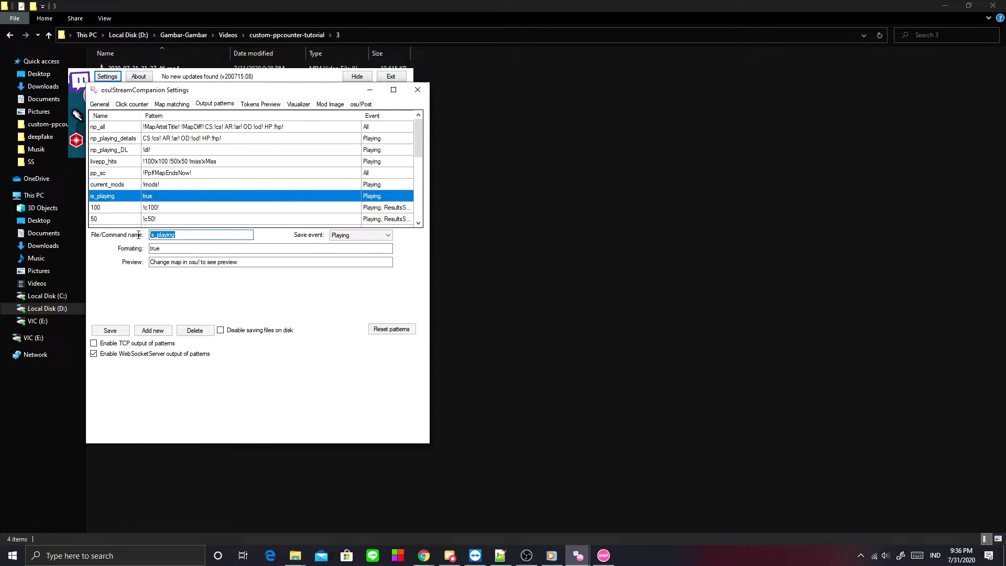
Set the is_playing pattern's save event to Playing and its formatting to true, then save
left_click(204, 238)
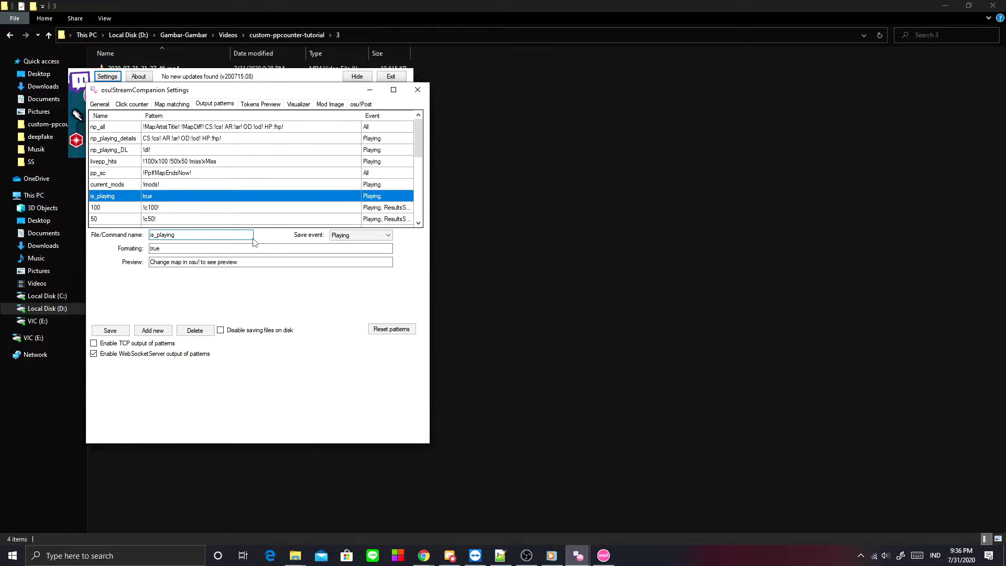
left_click(366, 237)
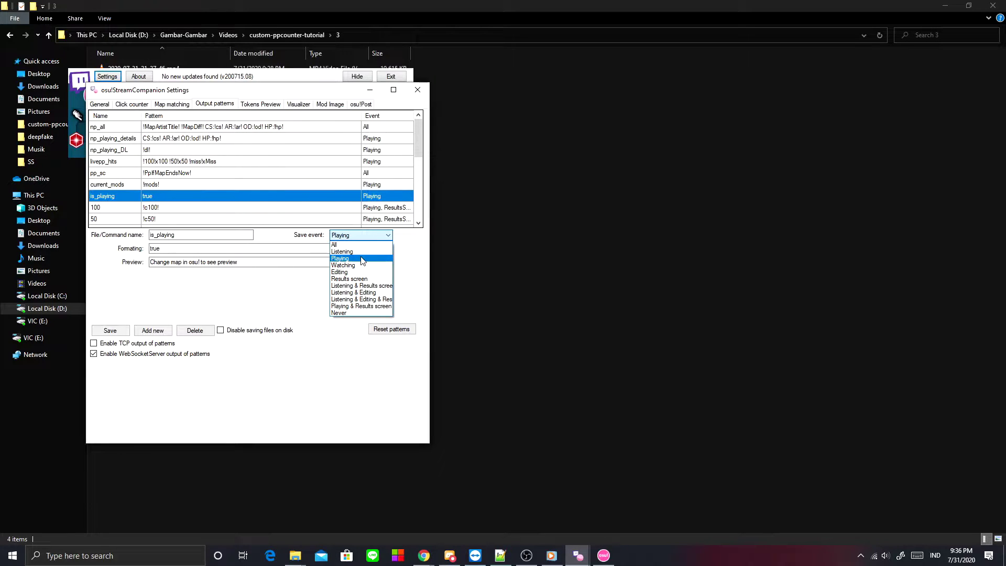
left_click(363, 259)
double_click(160, 249)
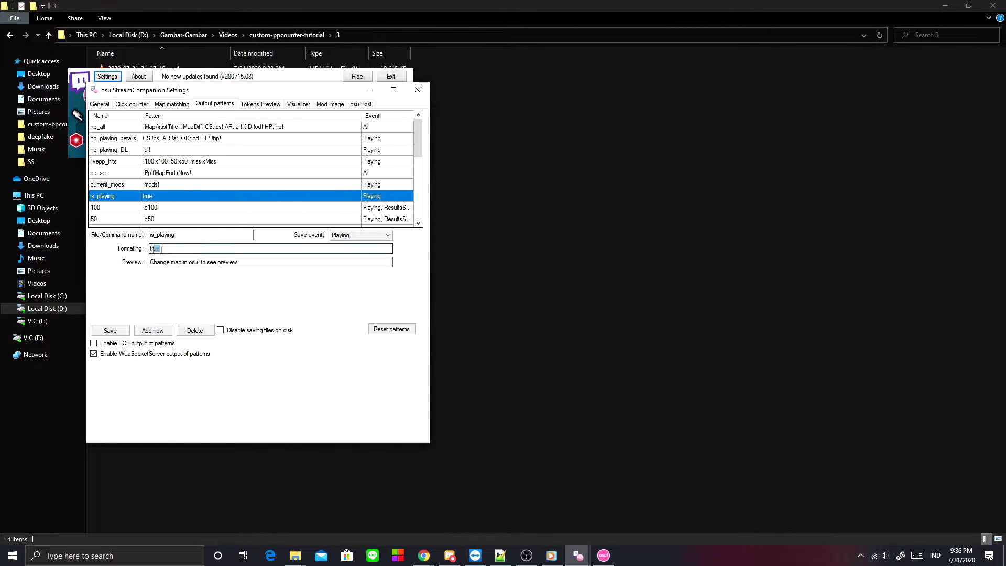
key("End")
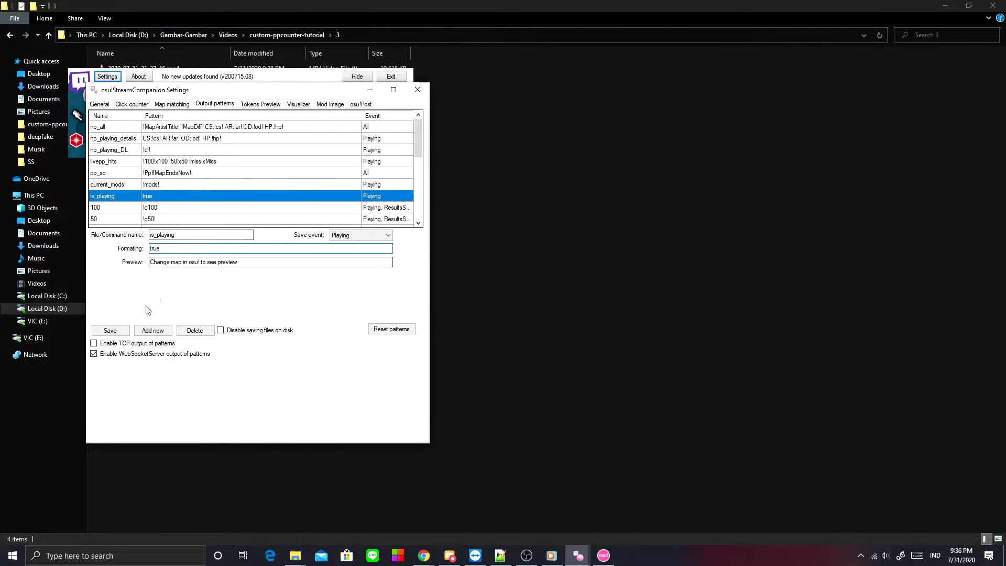
left_click(118, 331)
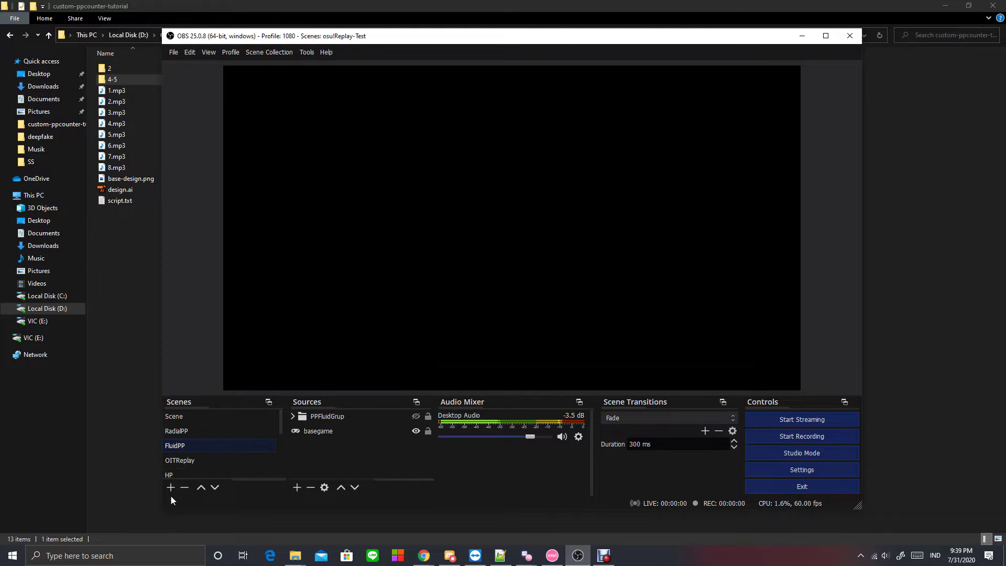
Begin adding a new scene from the Scenes panel
left_click(171, 488)
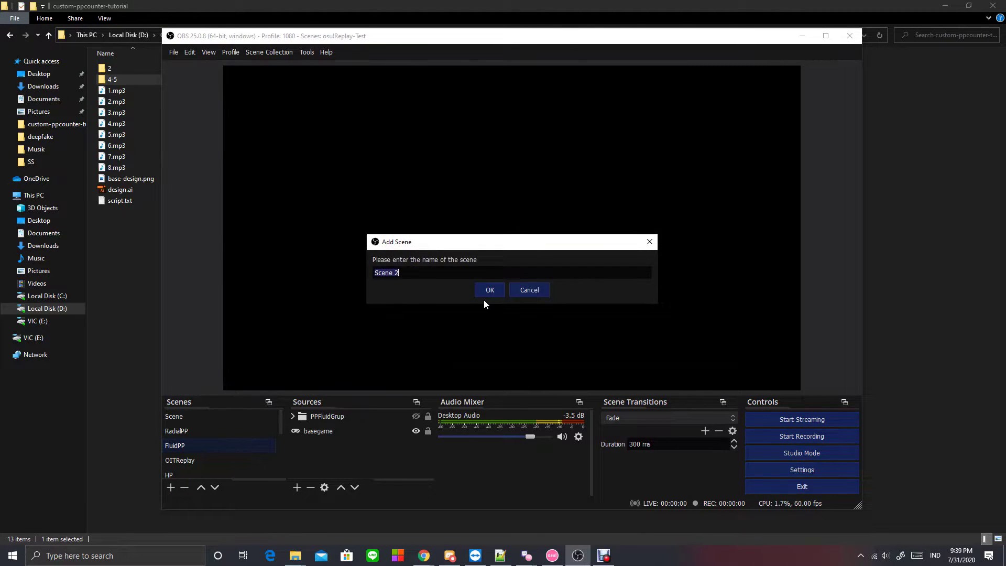
Name the scene Example and add the existing basegame game capture to it
type("Example")
key("Return")
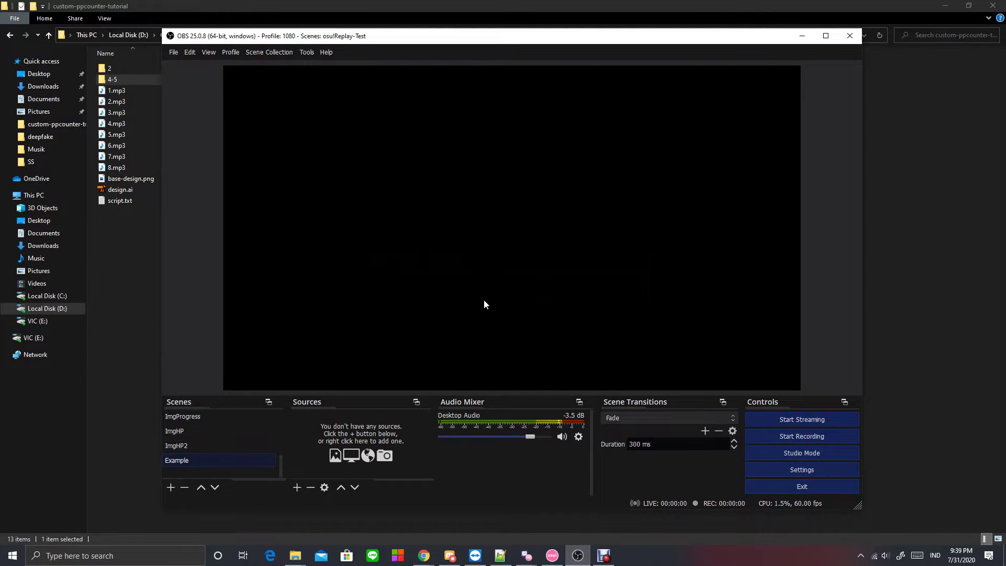
left_click(297, 487)
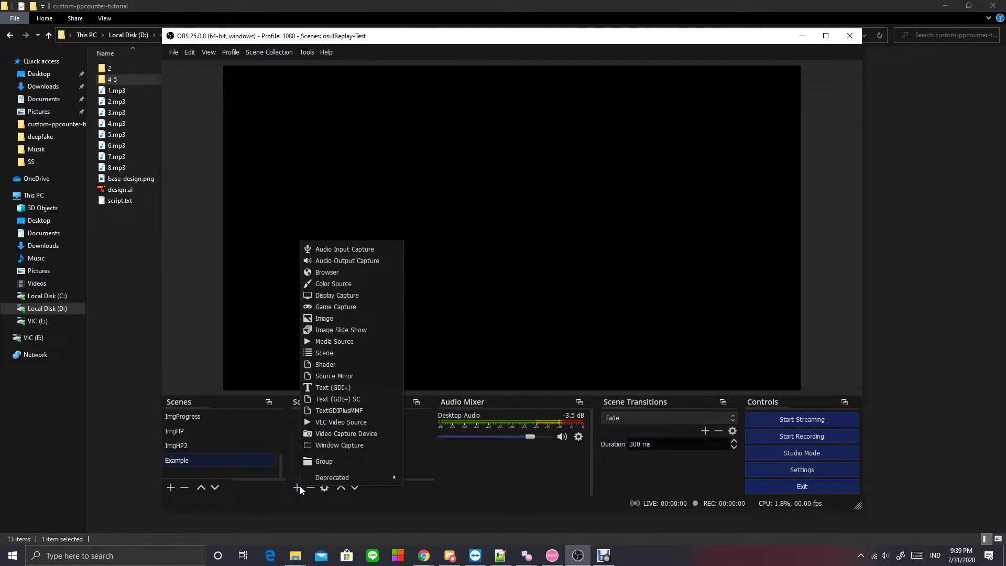
left_click(339, 307)
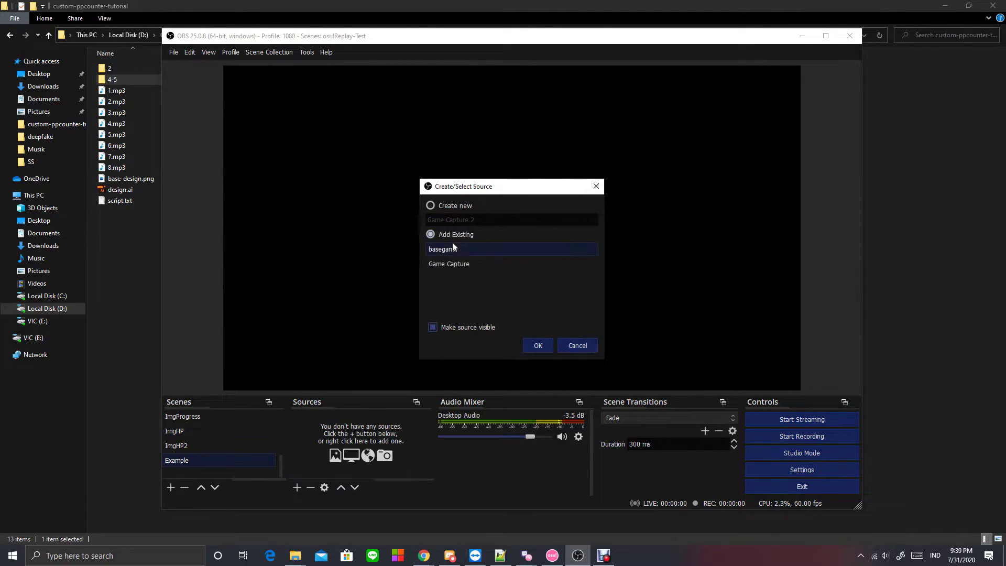
left_click(539, 345)
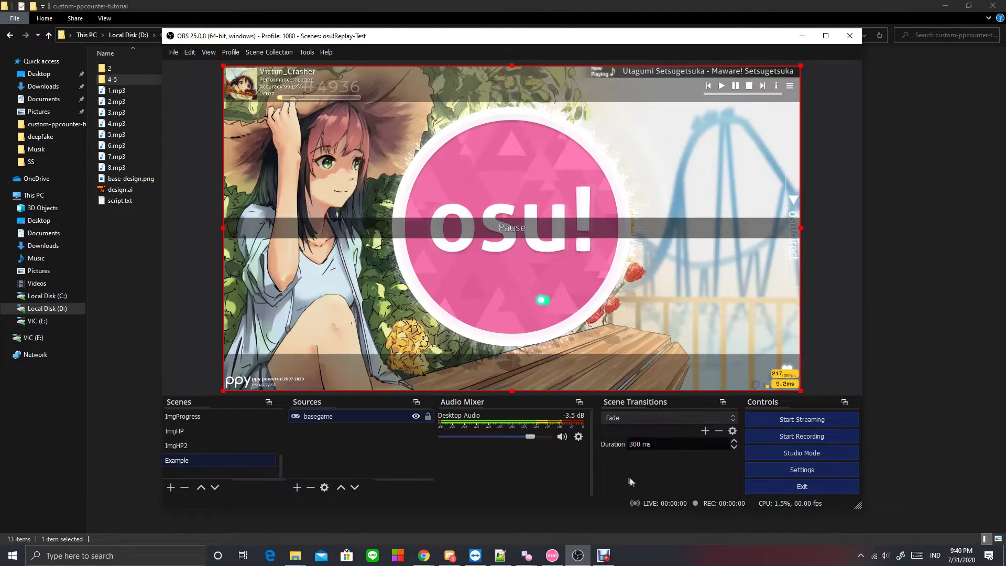
Add a BaseGraphics image source showing base-design.png from the custom-ppcounter-tutorial folder
left_click(297, 487)
left_click(348, 322)
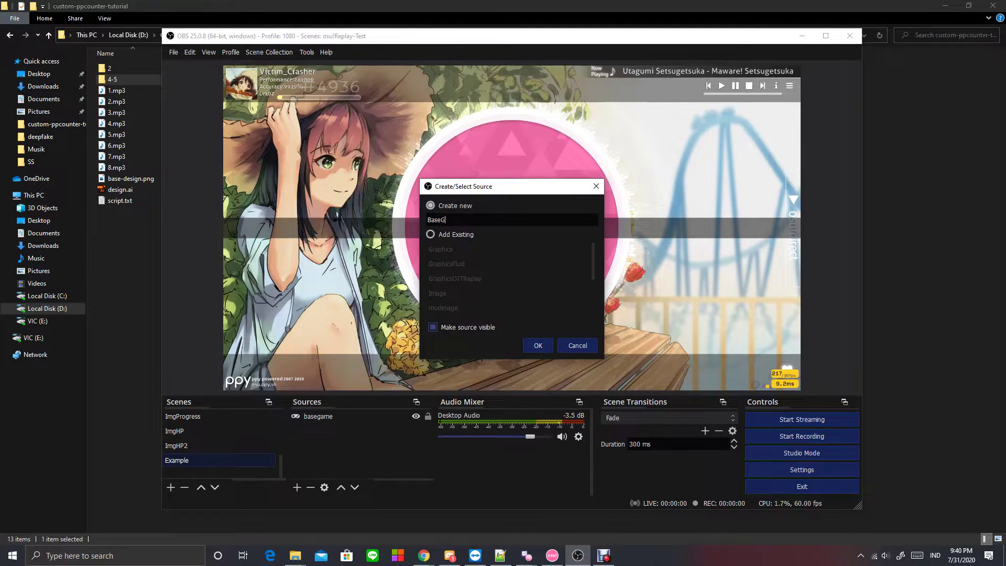
type("BaseGraphics")
left_click(538, 345)
left_click(668, 367)
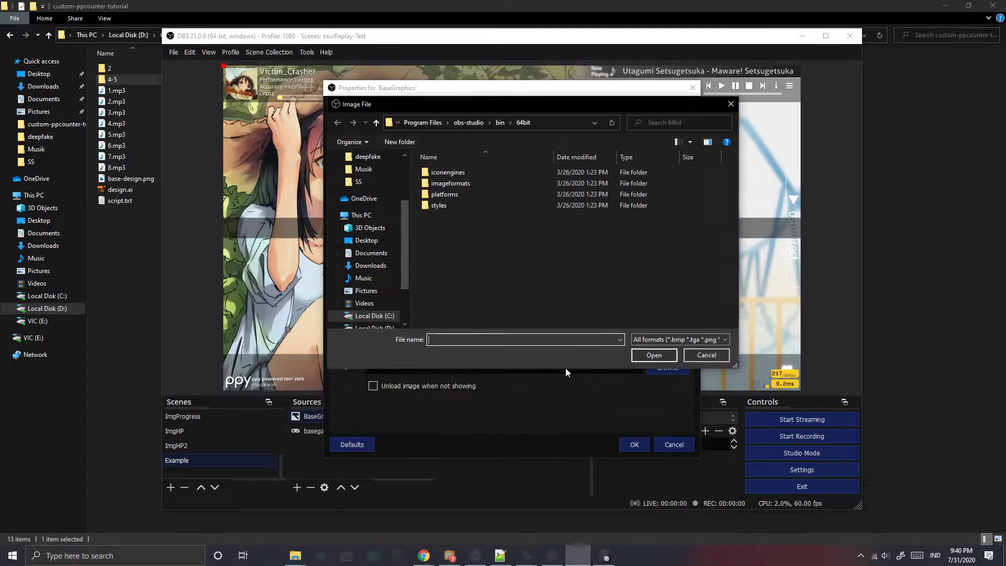
left_click(374, 290)
double_click(456, 218)
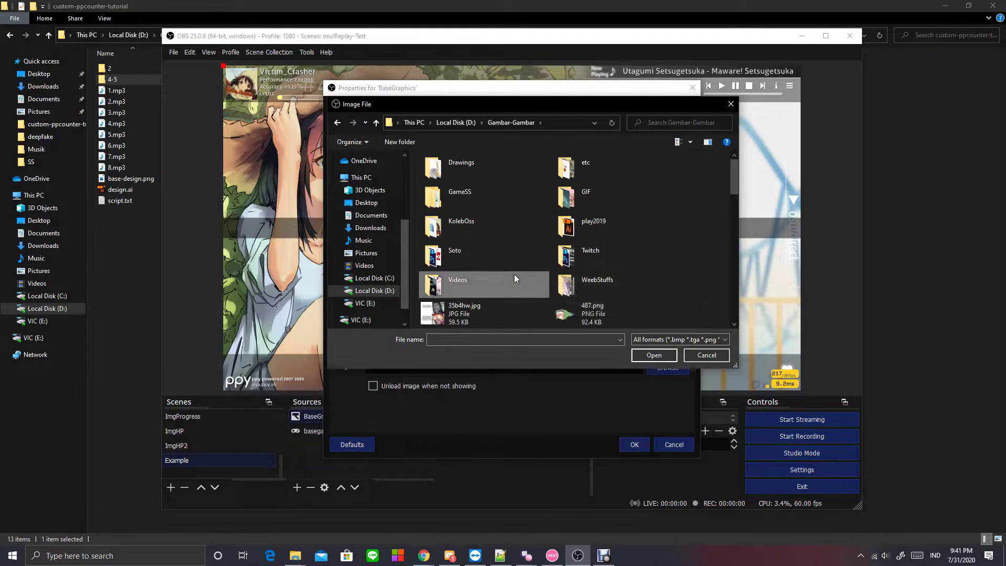
double_click(519, 280)
double_click(508, 252)
double_click(479, 197)
left_click(635, 445)
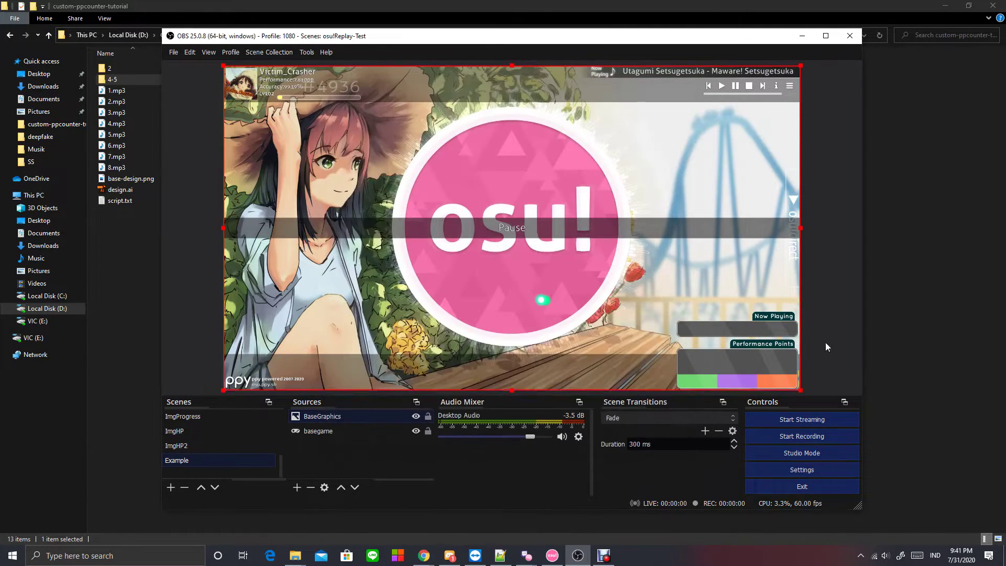
left_click(832, 365)
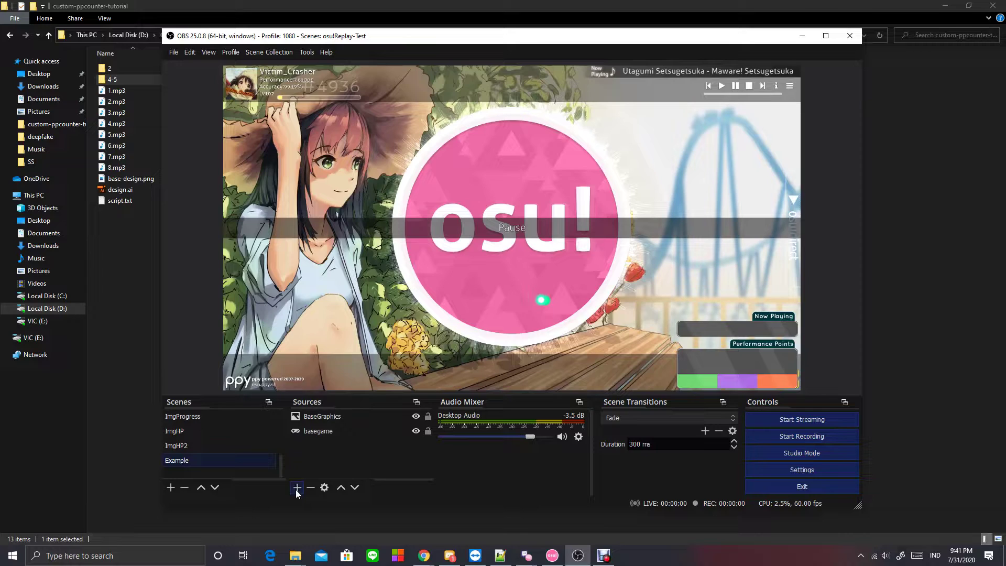
Add a StreamCompanion-fed text source named maptitleinfo to the Example scene
left_click(297, 489)
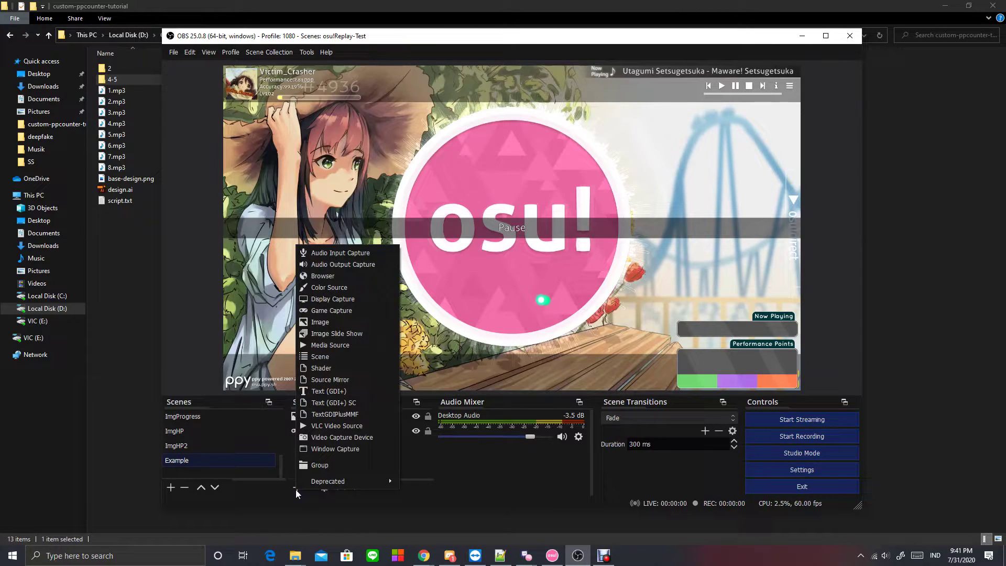
left_click(370, 402)
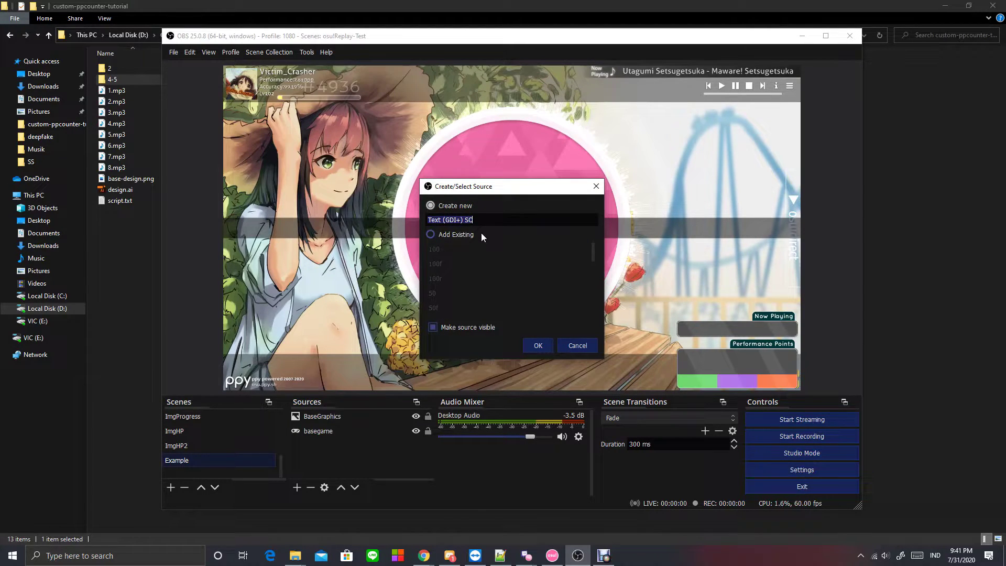
type("maptitleinfo")
key("Return")
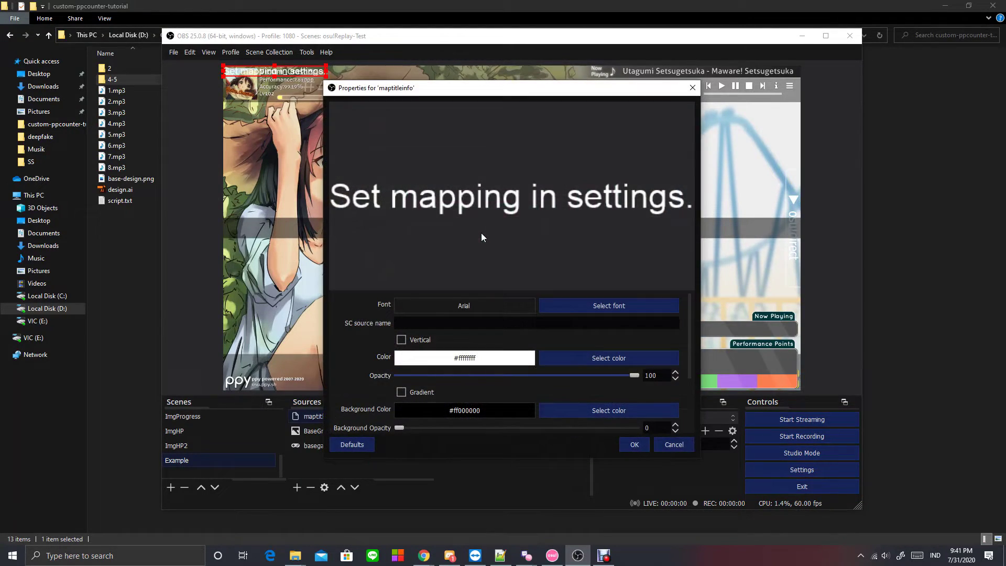
Copy the map_title_full output pattern from StreamCompanion into the source's SC source name field
mouse_move(524, 549)
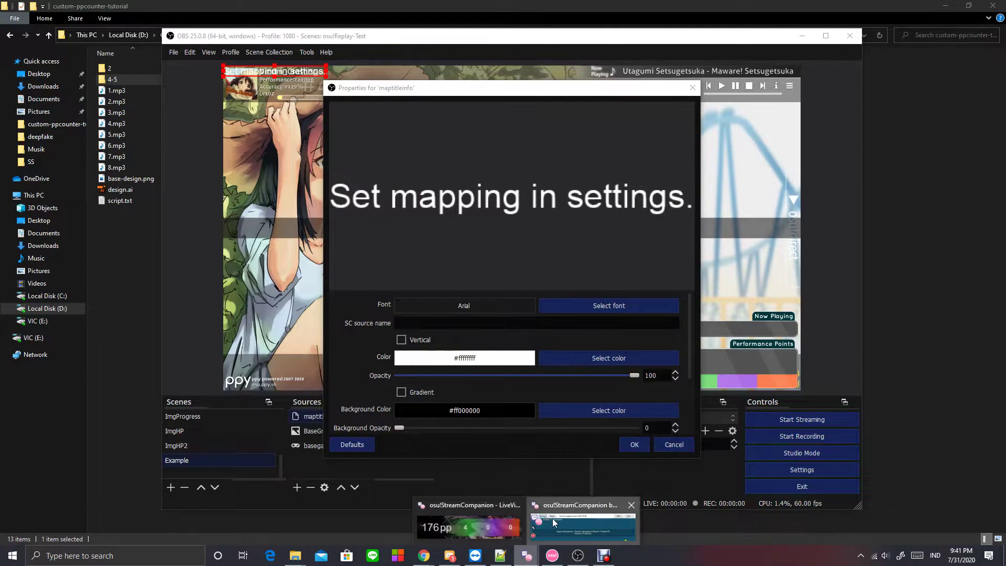
left_click(584, 522)
left_click(107, 77)
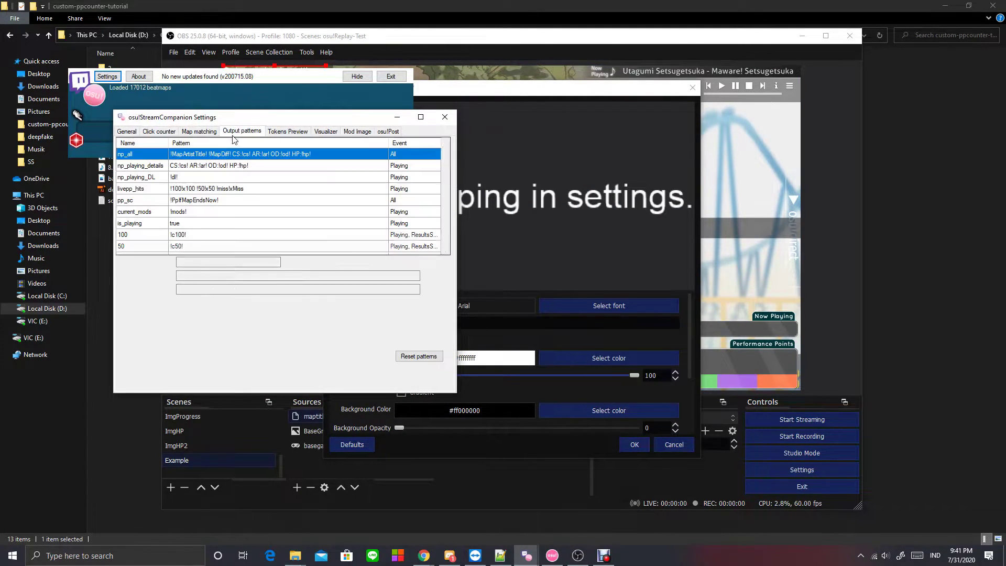
scroll(215, 206, "down", 5)
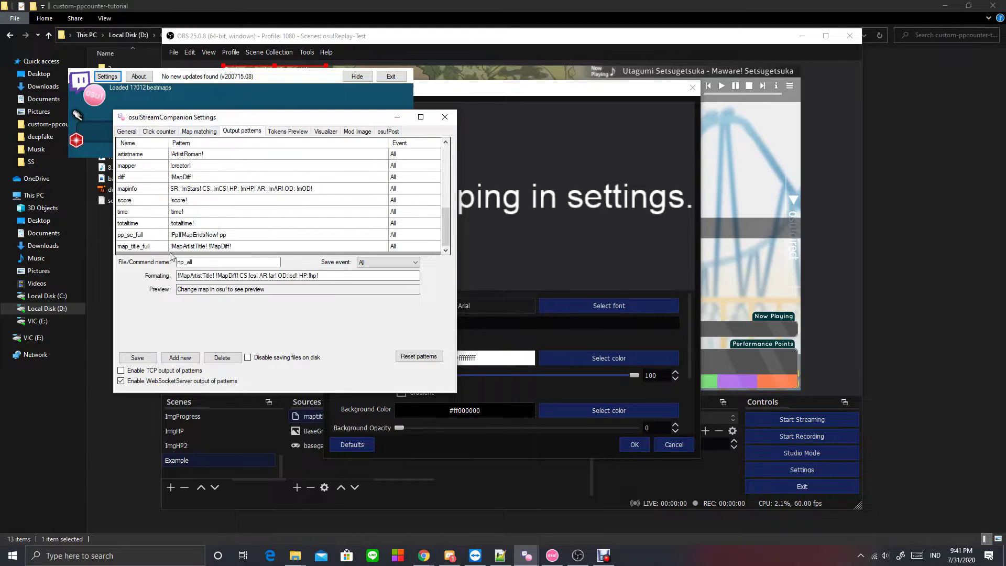
left_click(220, 245)
left_click_drag(221, 262, 171, 261)
key("ctrl+c")
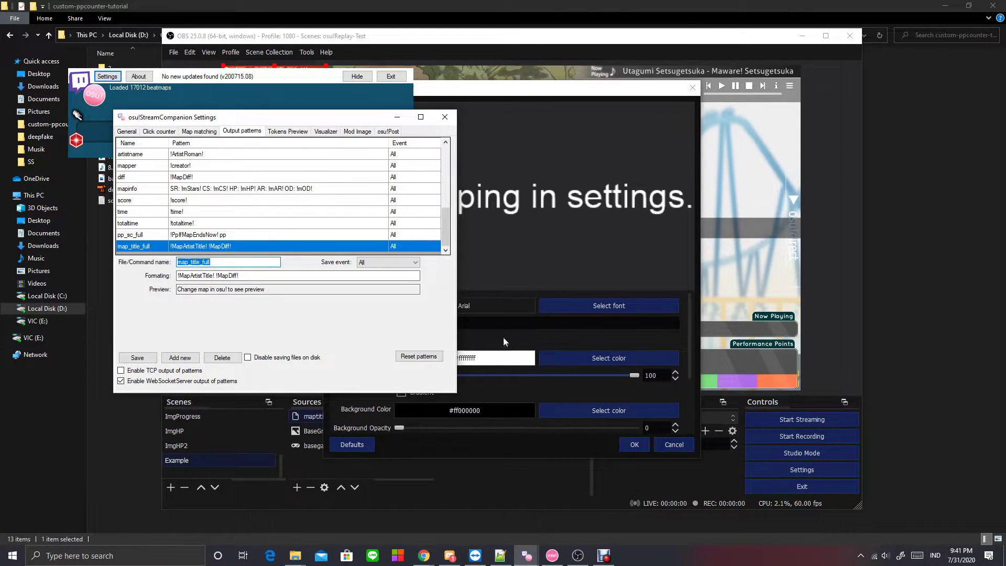
left_click(471, 322)
key("ctrl+v")
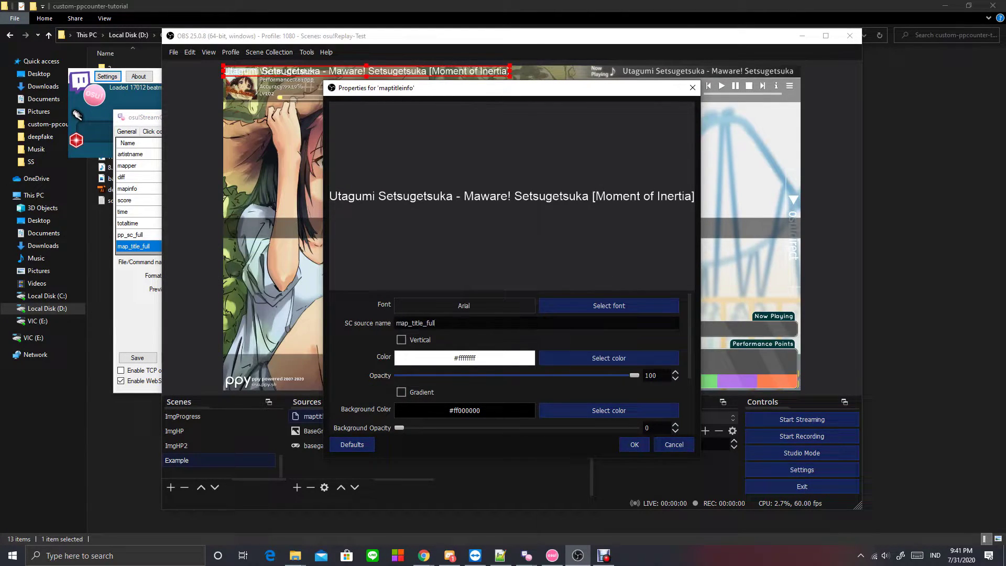
Confirm maptitleinfo, cap its scrolling title at 350 width, and begin adding the next SC text source
left_click(622, 442)
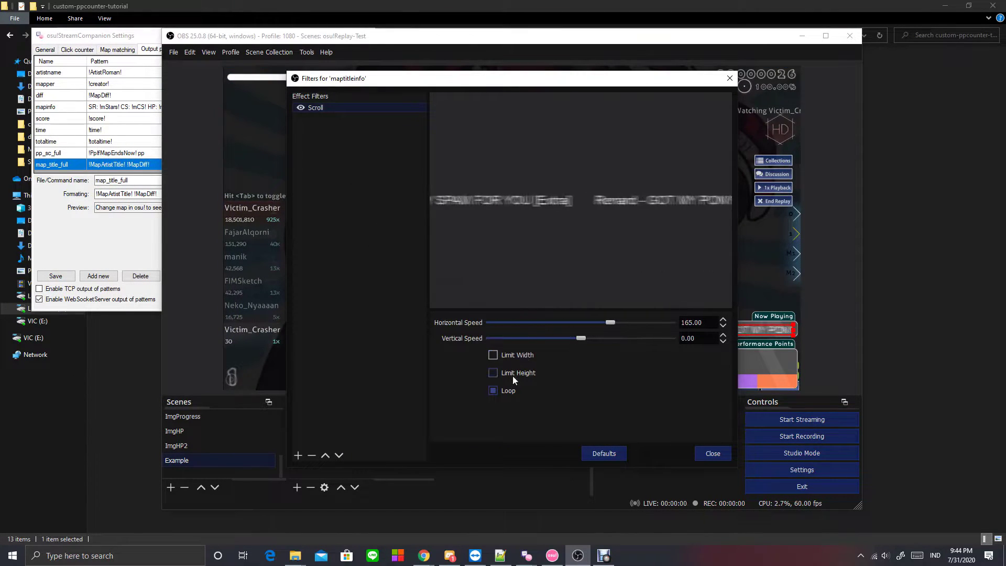
left_click(490, 355)
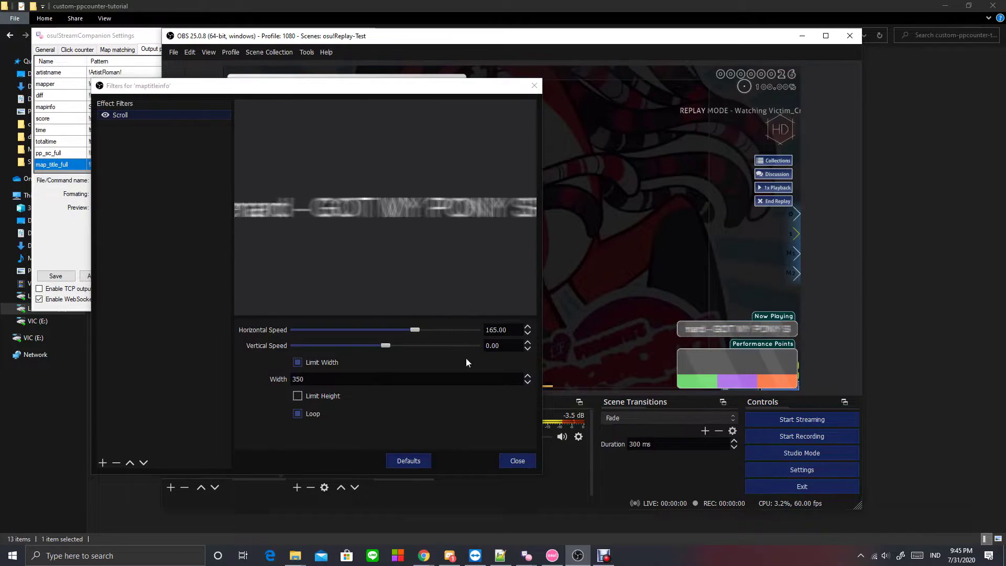
left_click(471, 479)
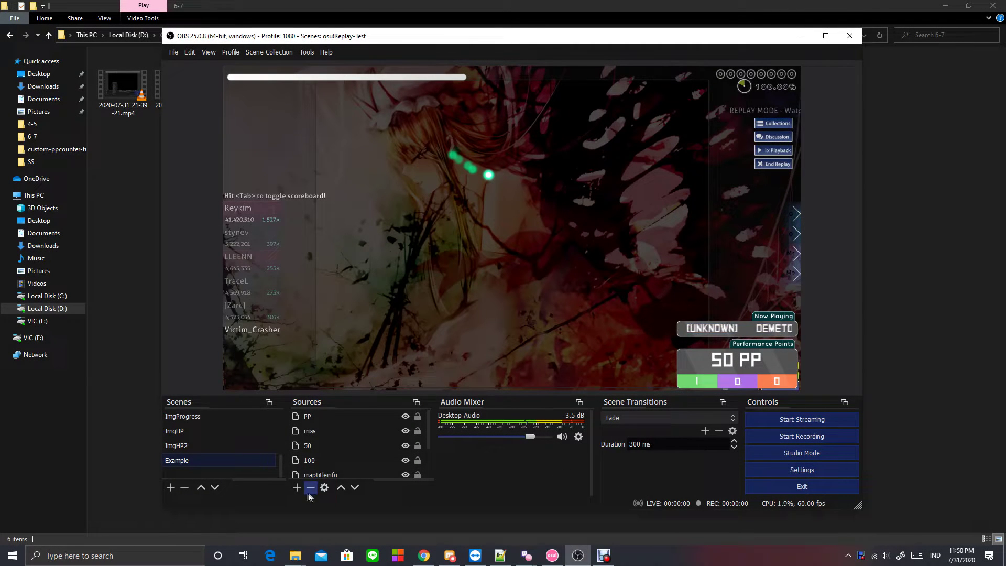
Create the ExamplePPCounter group, collapse it, and toggle its visibility off and back on
left_click(296, 487)
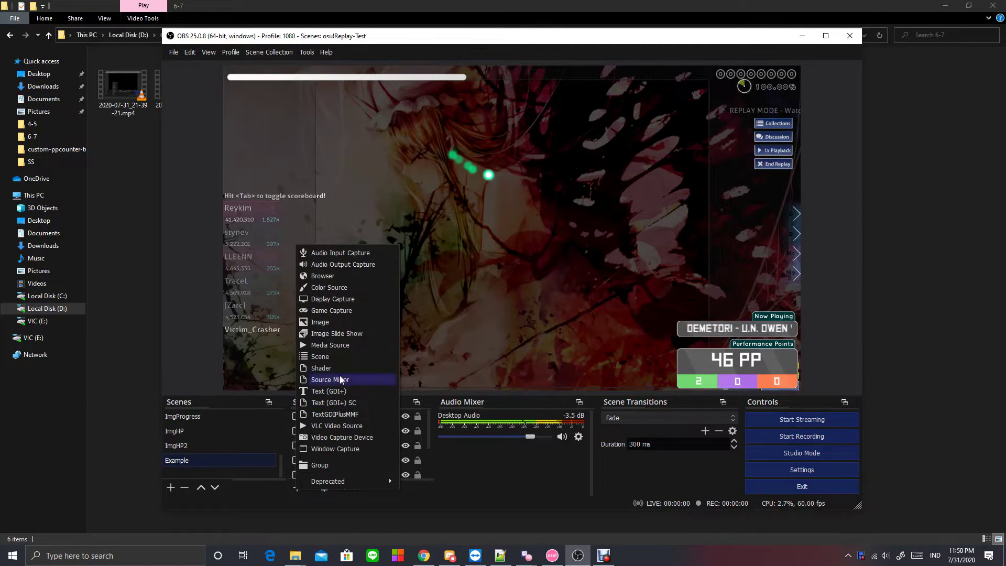
left_click(336, 464)
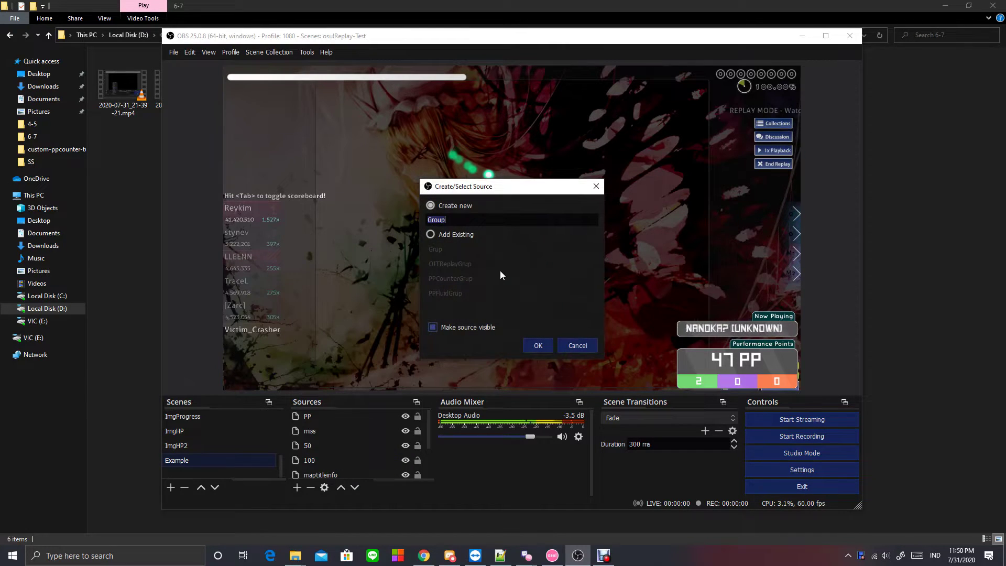
type("ExamplePP")
key("Return")
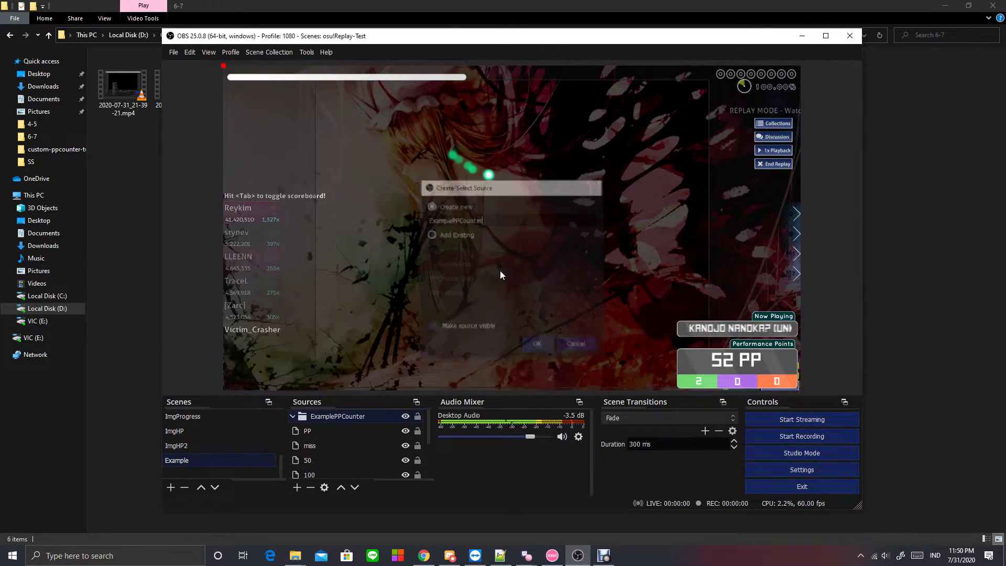
scroll(329, 435, "down", 1)
scroll(329, 444, "up", 2)
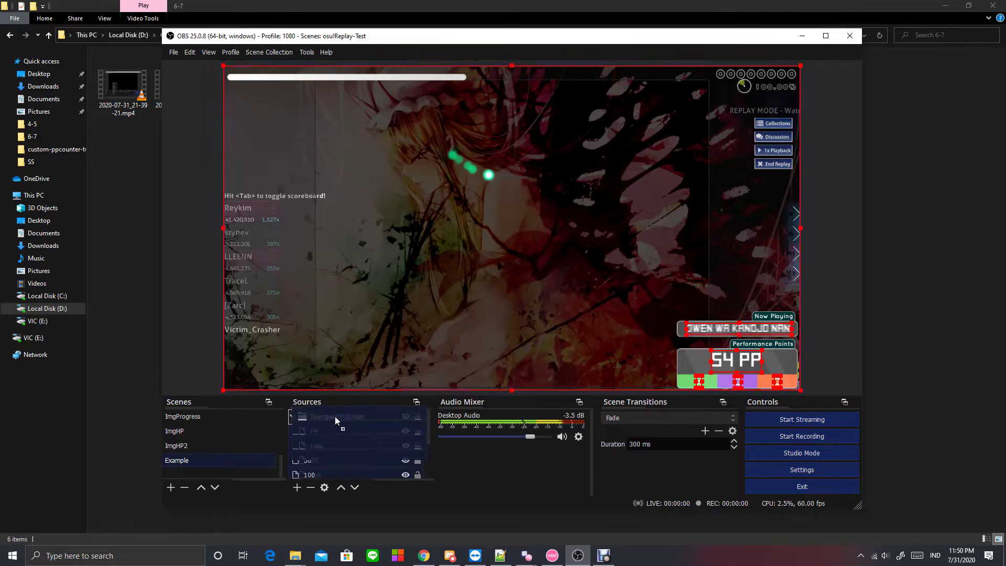
left_click(292, 416)
left_click(416, 416)
left_click(416, 417)
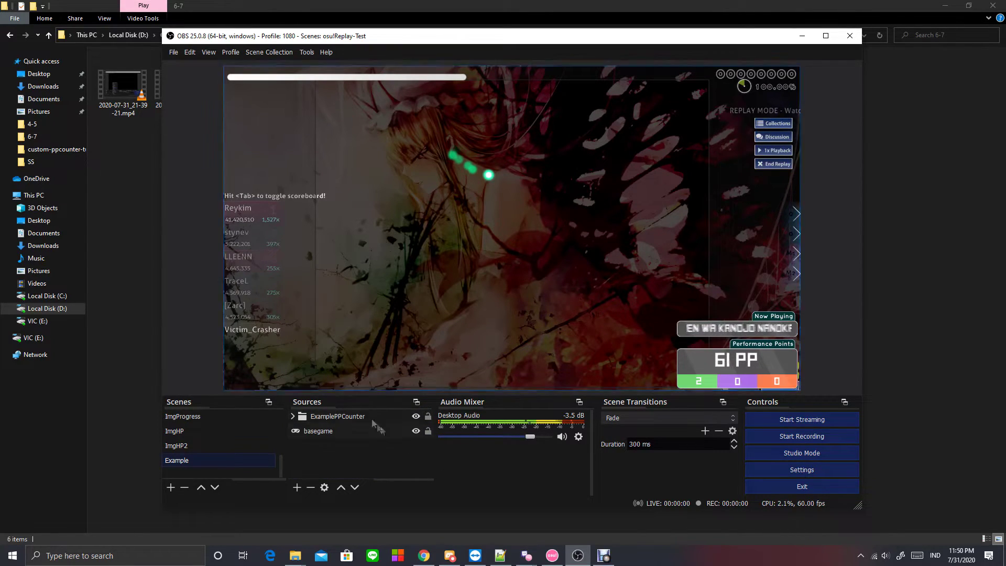
Load txt-trigger.lua from D:\Documents\OsuPlugins\obs-txt-trigger into the Scripts manager
left_click(306, 52)
left_click(317, 130)
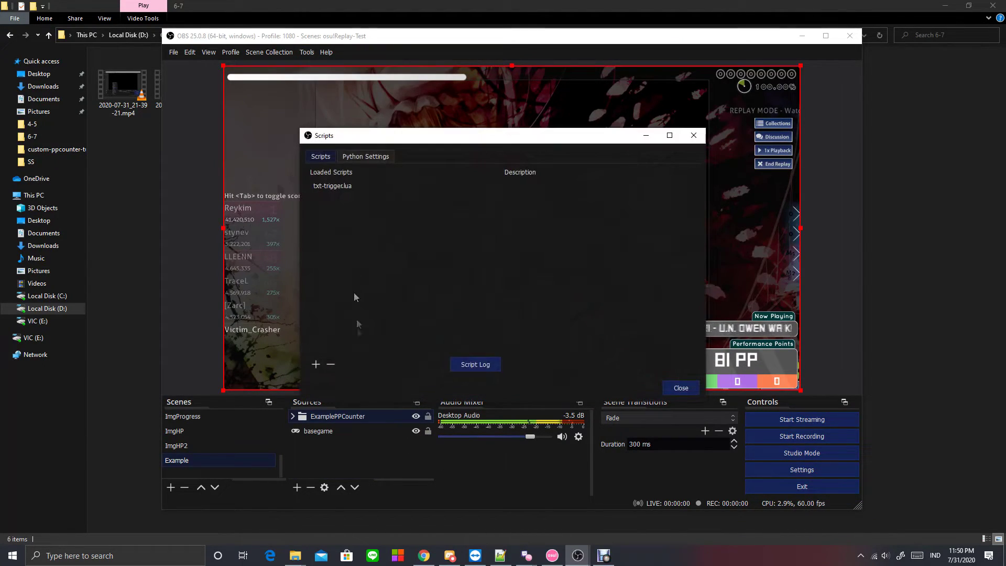
left_click(316, 369)
left_click(356, 338)
double_click(436, 271)
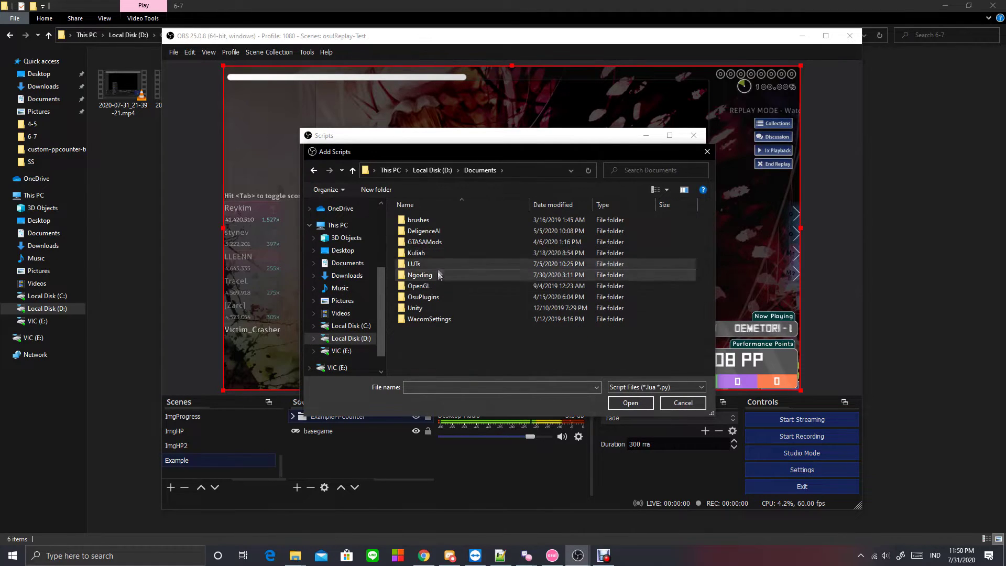
double_click(443, 270)
double_click(555, 247)
double_click(444, 217)
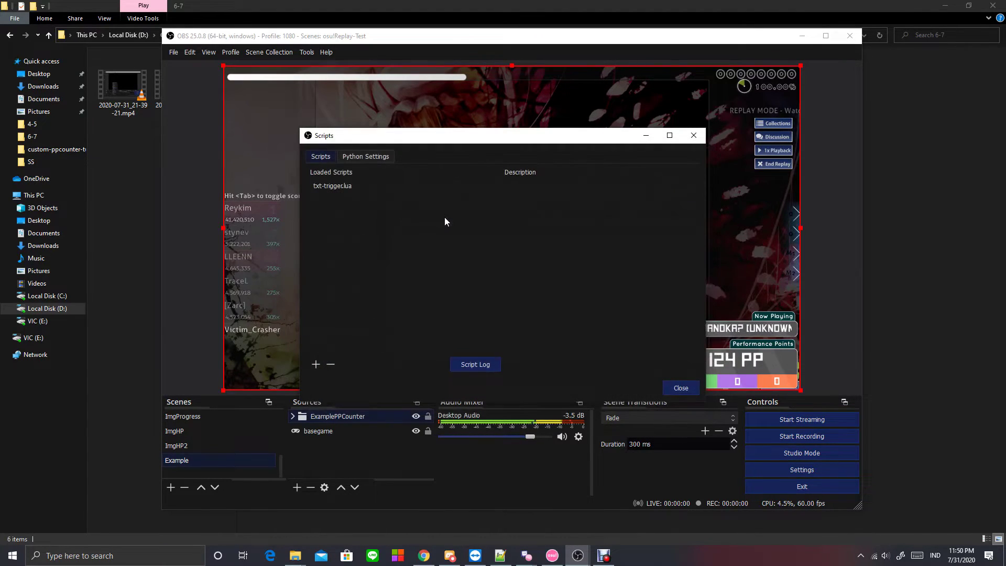
Point the script's file to check at StreamCompanion's Files\is_playing.txt
left_click(375, 184)
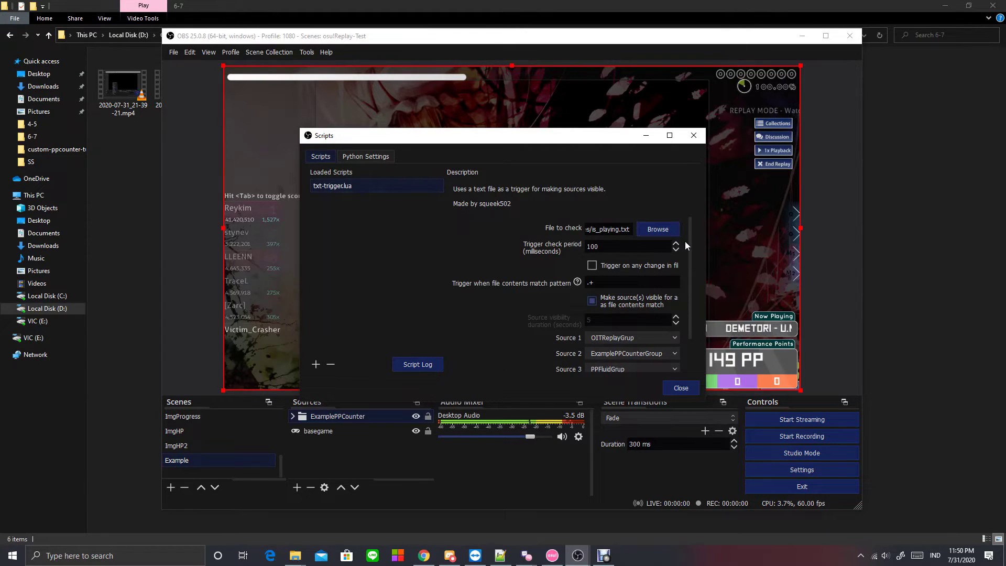
left_click(658, 229)
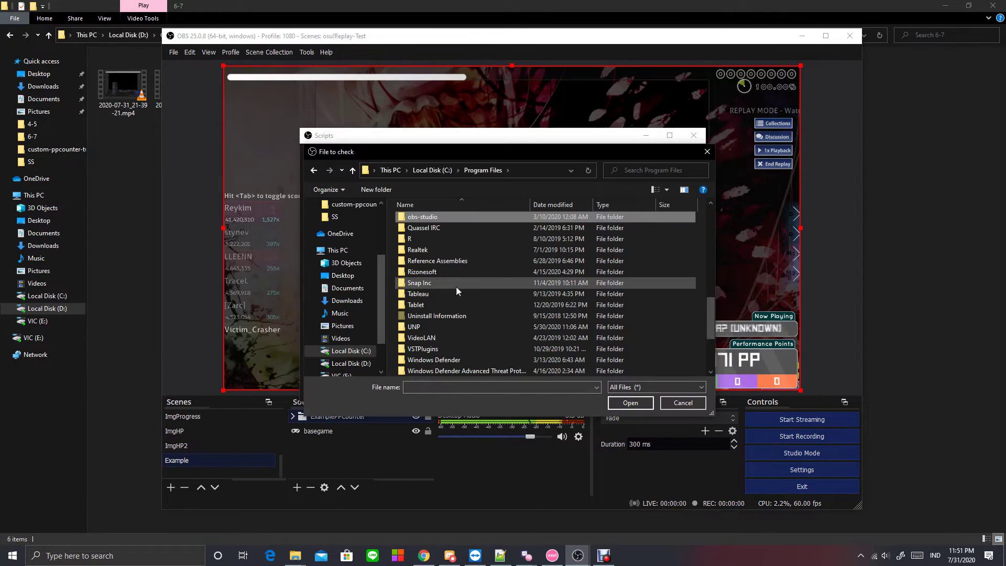
key("Return")
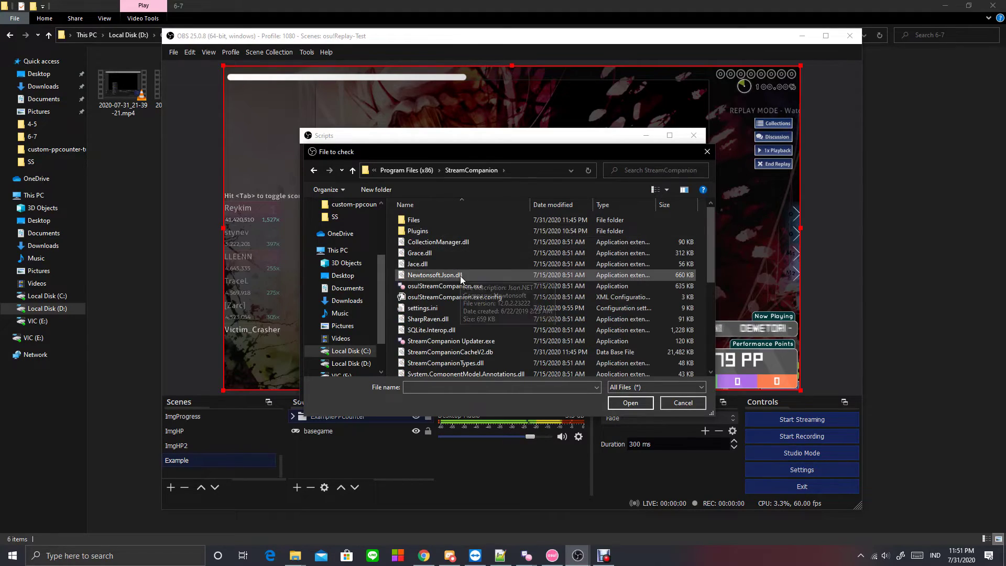
scroll(470, 291, "down", 4)
scroll(479, 308, "up", 4)
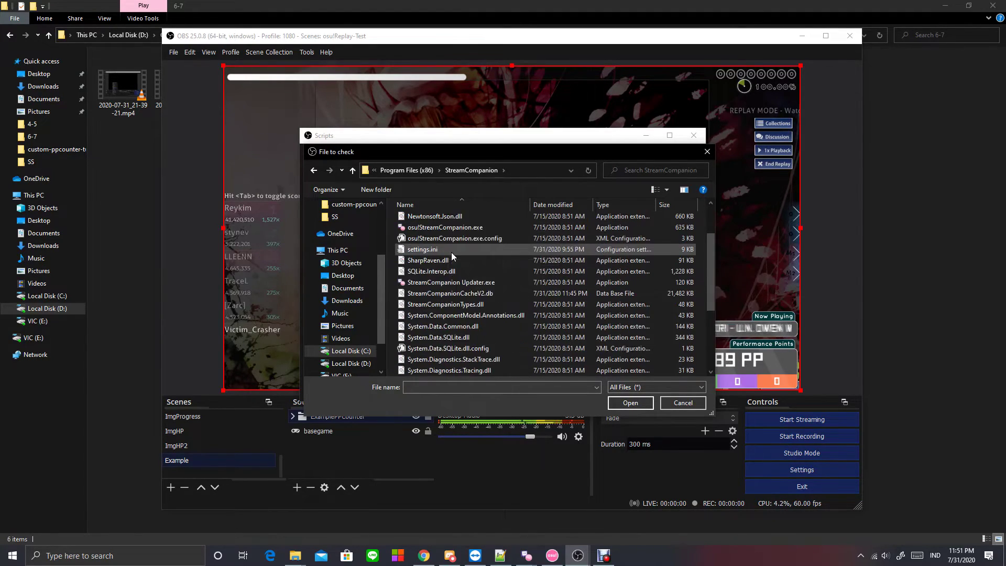
double_click(442, 221)
left_click_drag(516, 153, 640, 168)
left_click(555, 352)
left_click(754, 418)
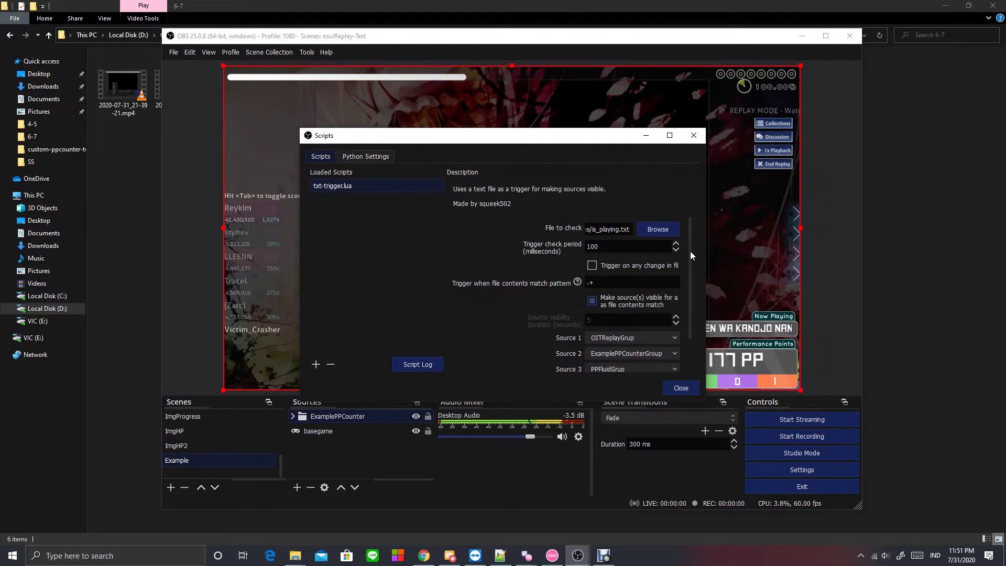
Set the script's second source to ExamplePPCounter
left_click_drag(690, 251, 684, 285)
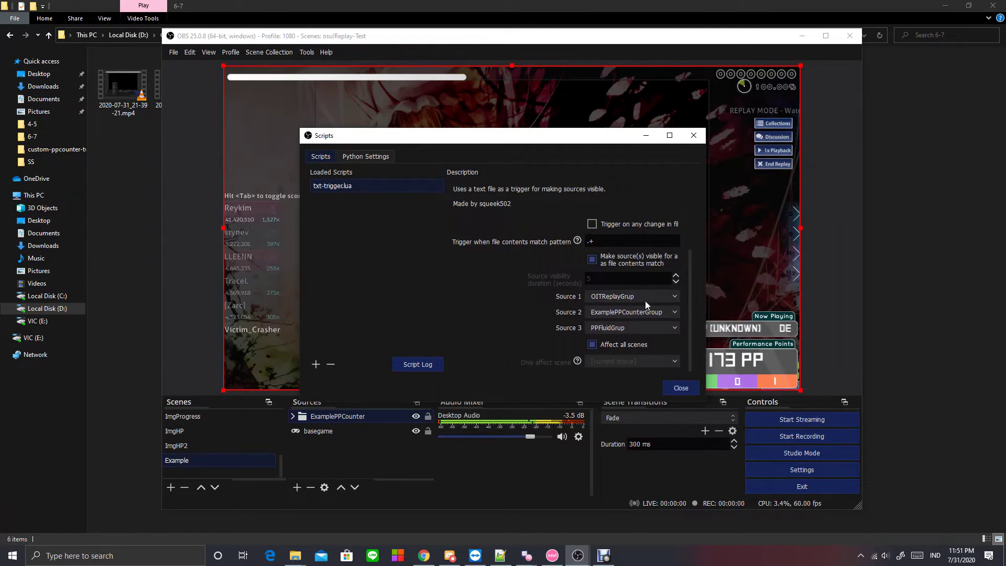
left_click(675, 312)
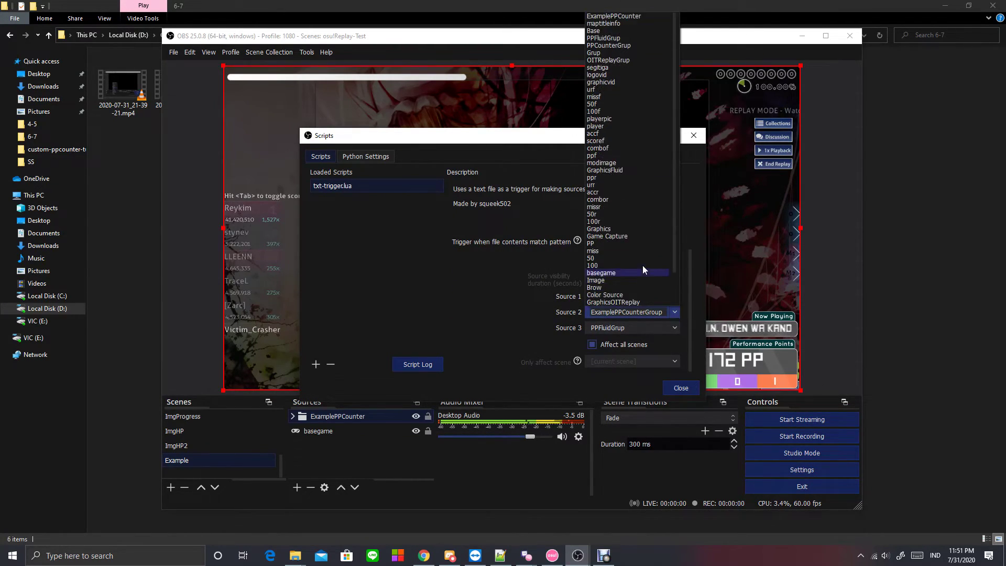
left_click(623, 17)
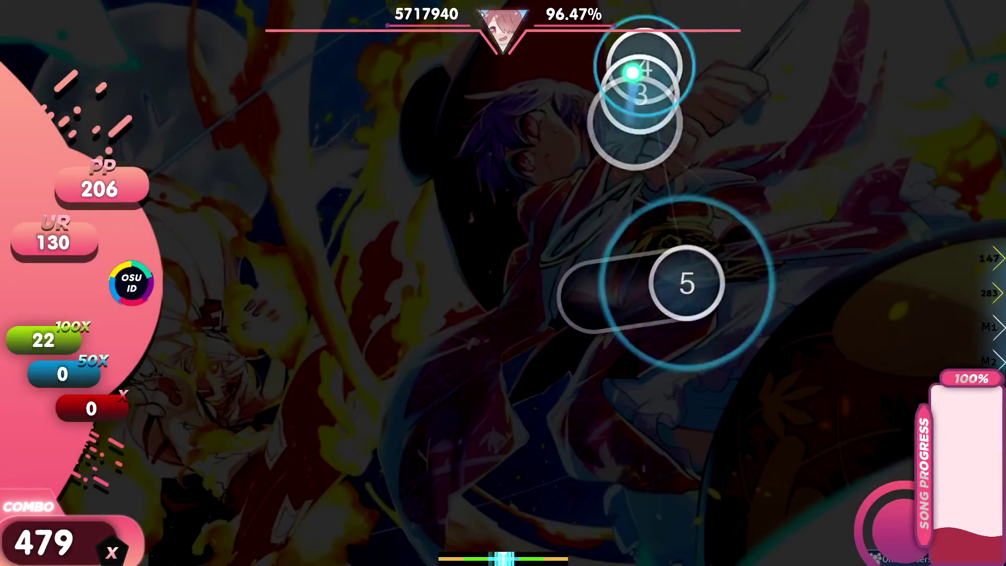
Start playing a map in osu! with the PP counter overlay active
left_click(633, 72)
left_click(687, 284)
left_click(411, 232)
left_click(352, 358)
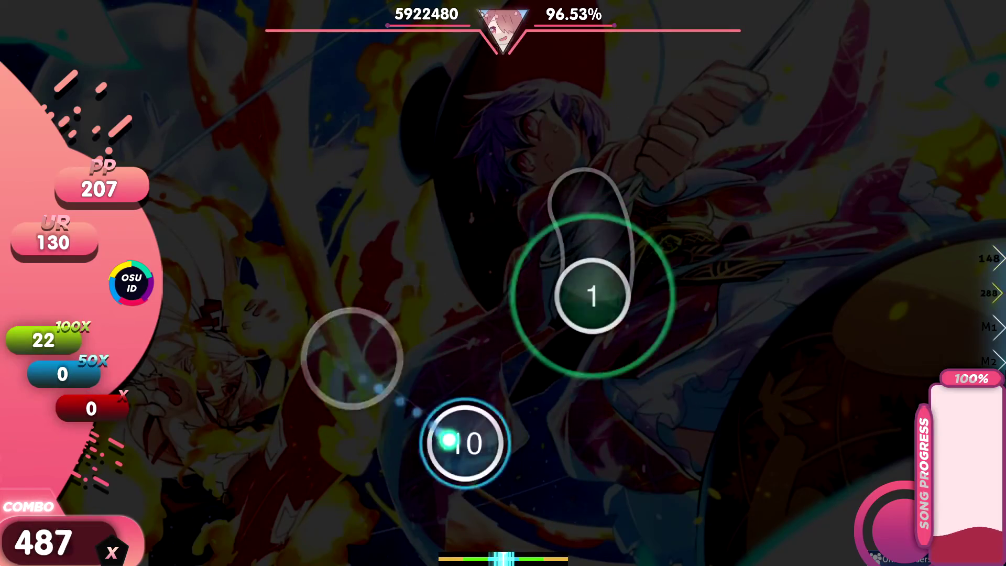
left_click(487, 258)
left_click(346, 458)
left_click(337, 281)
left_click(258, 203)
left_click(377, 152)
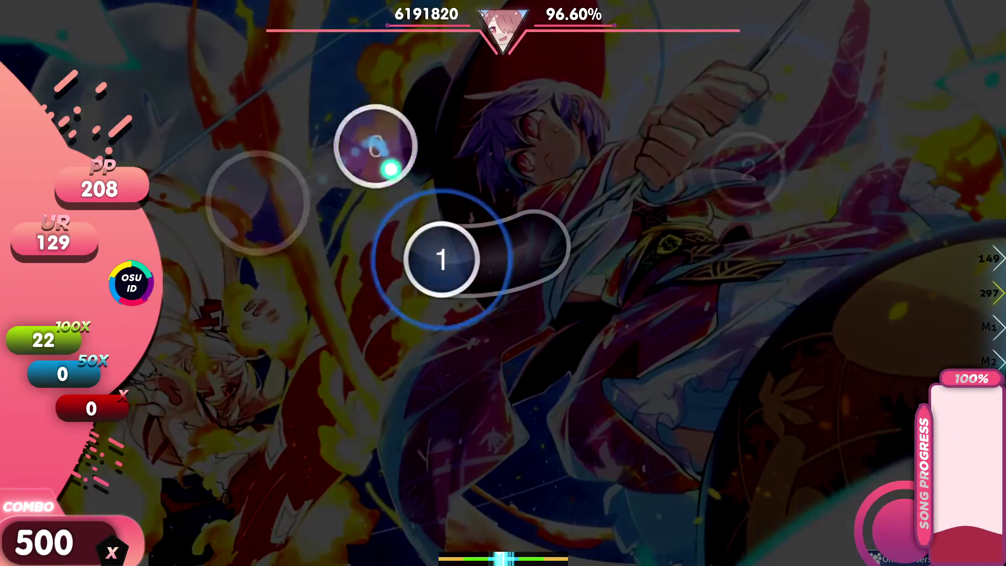
left_click(442, 258)
left_click(734, 168)
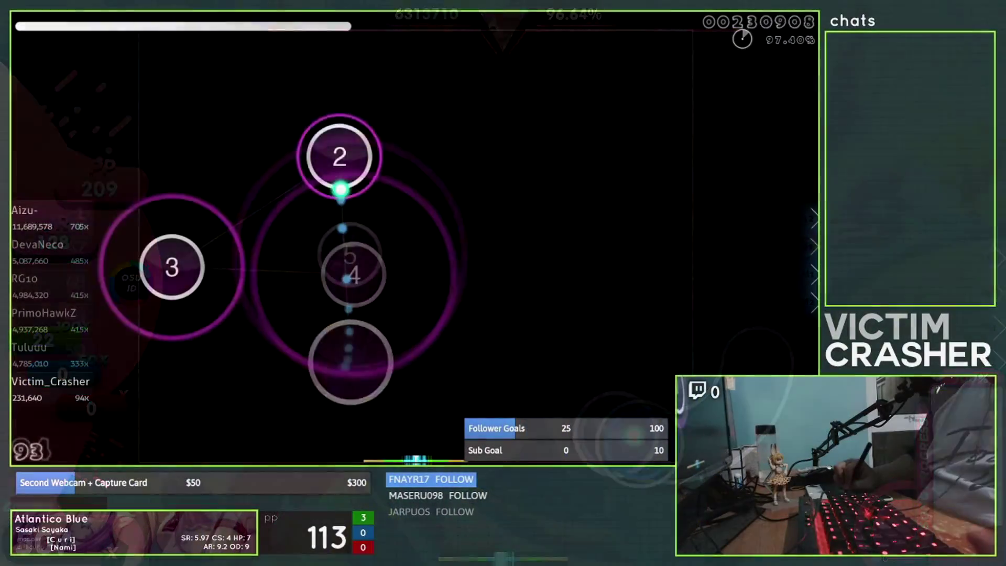
Hit the circles and sliders of Ame to Asphalt [Skystar's Extra] as the counter climbs to 287 pp
left_click(339, 157)
left_click(169, 265)
left_click(341, 267)
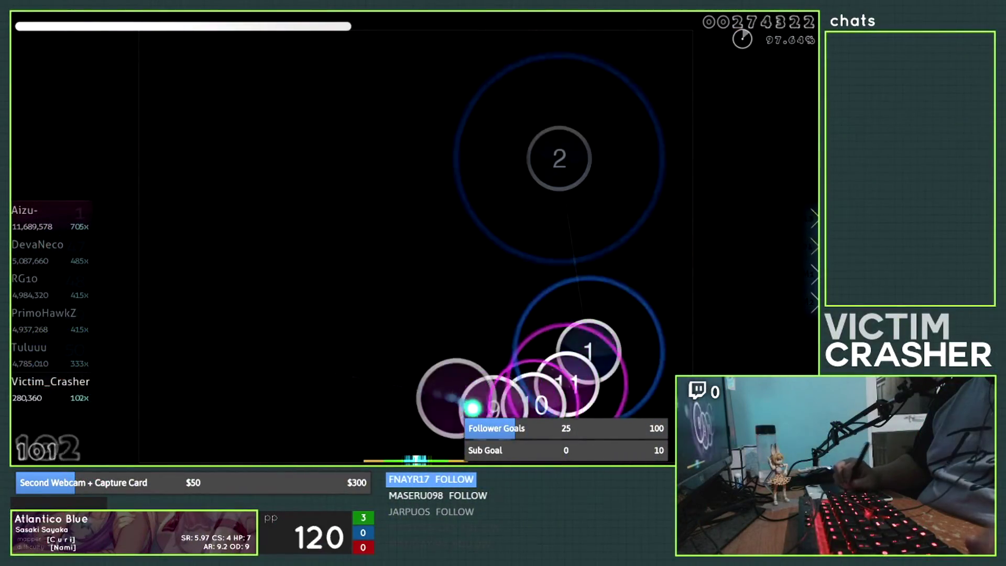
left_click(393, 241)
left_click(379, 333)
left_click(555, 356)
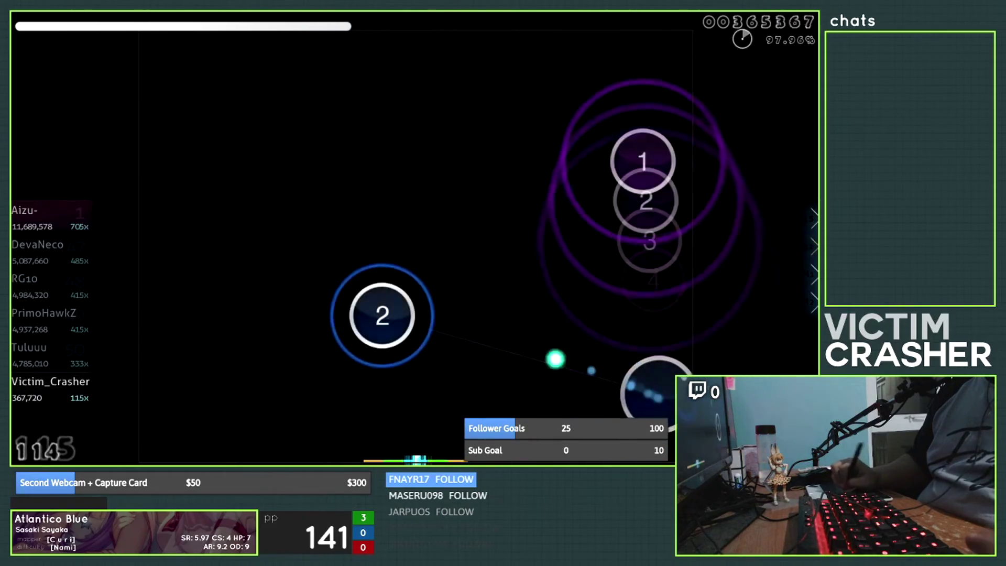
left_click(654, 300)
left_click(461, 227)
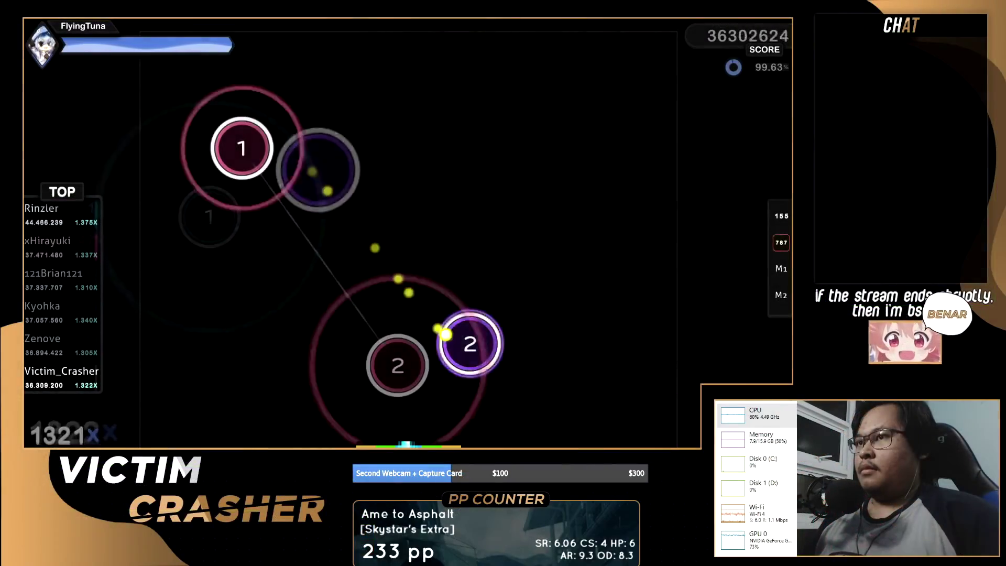
left_click(210, 216)
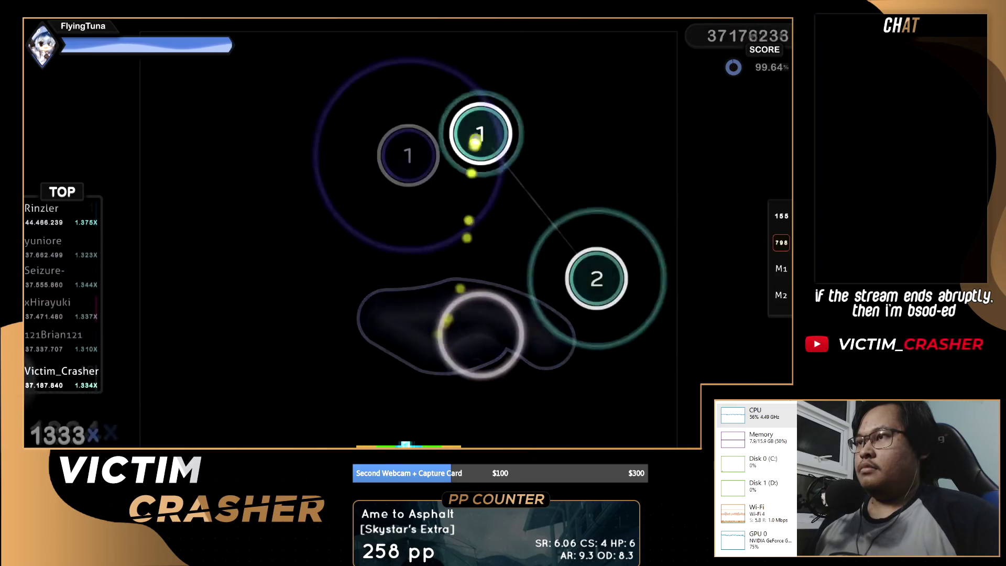
left_click(259, 139)
left_click(478, 337)
left_click(287, 339)
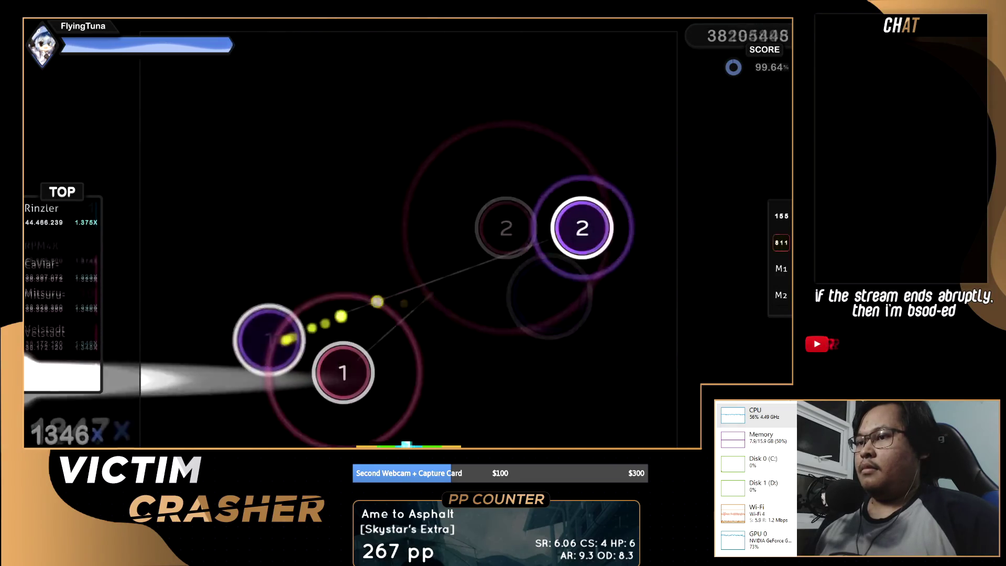
left_click(332, 297)
left_click(463, 166)
left_click(310, 146)
left_click(438, 94)
left_click(213, 388)
left_click(194, 293)
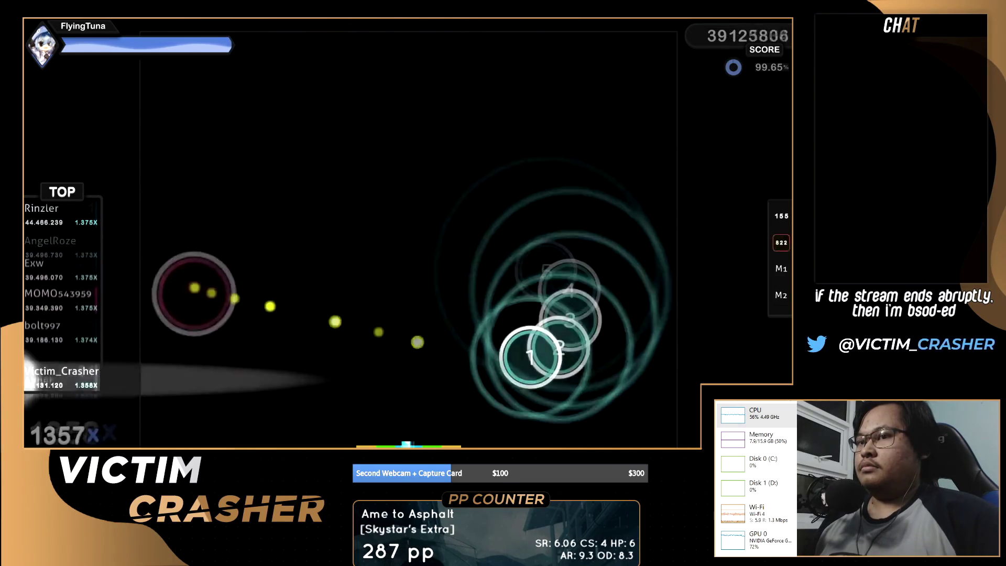